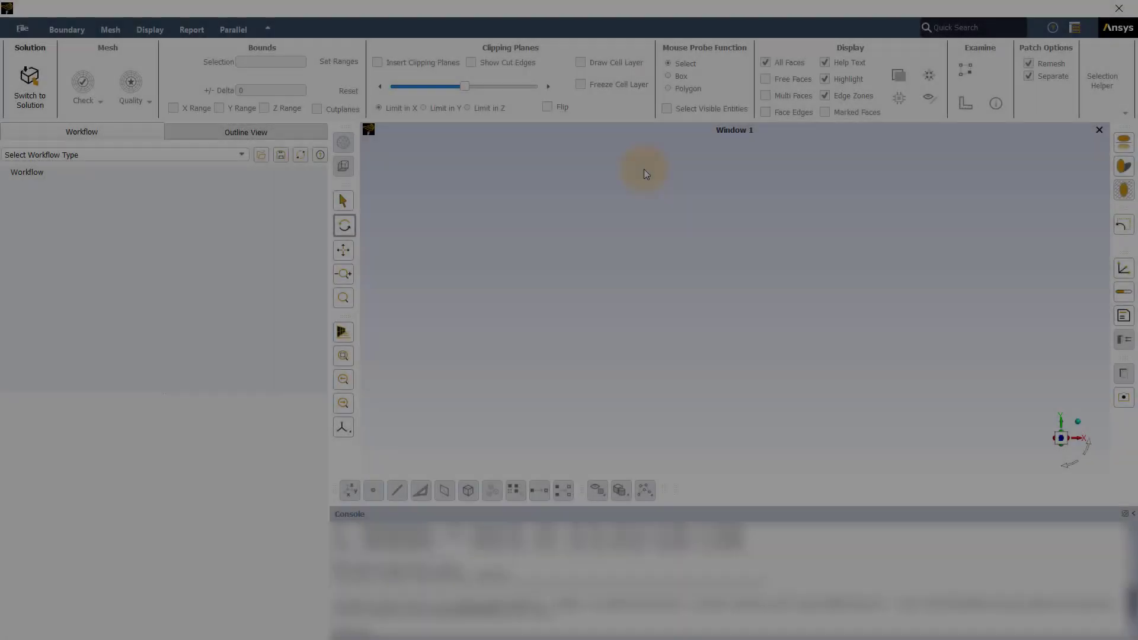
- Start a Watertight Geometry workflow and import the CAD file Stop Valve.dsco in mm
click(124, 155)
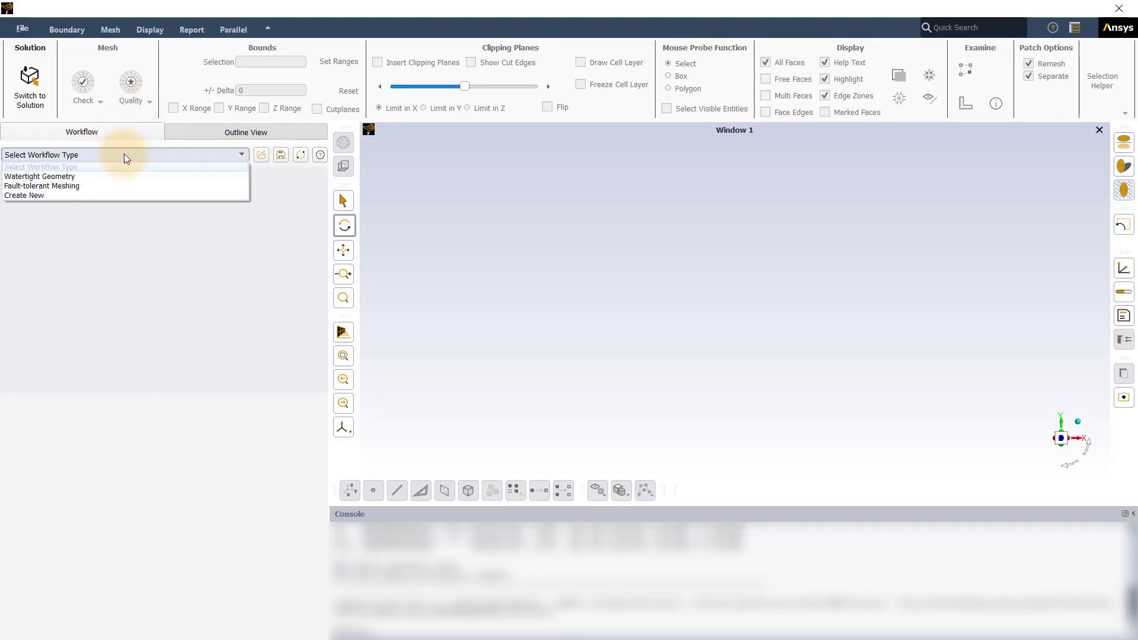
click(116, 176)
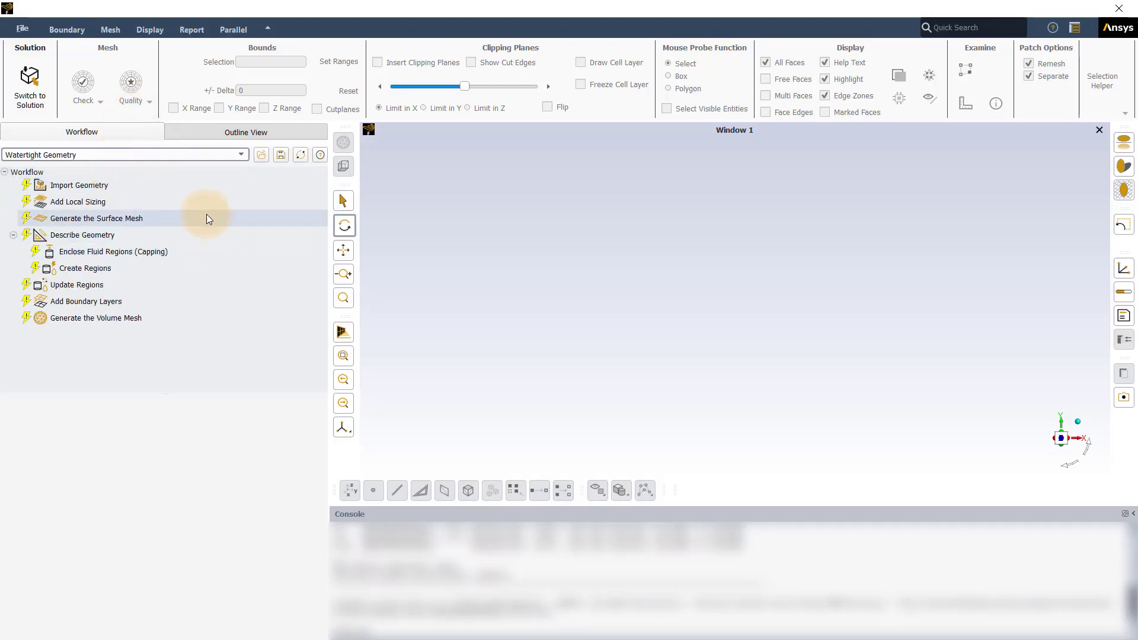
click(208, 189)
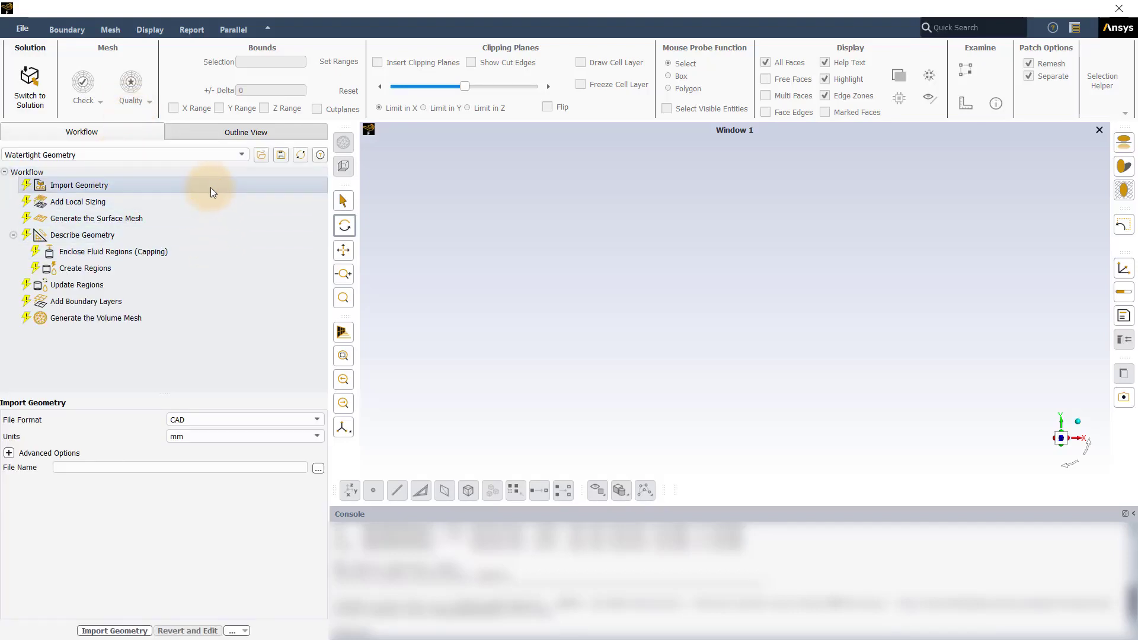
click(318, 468)
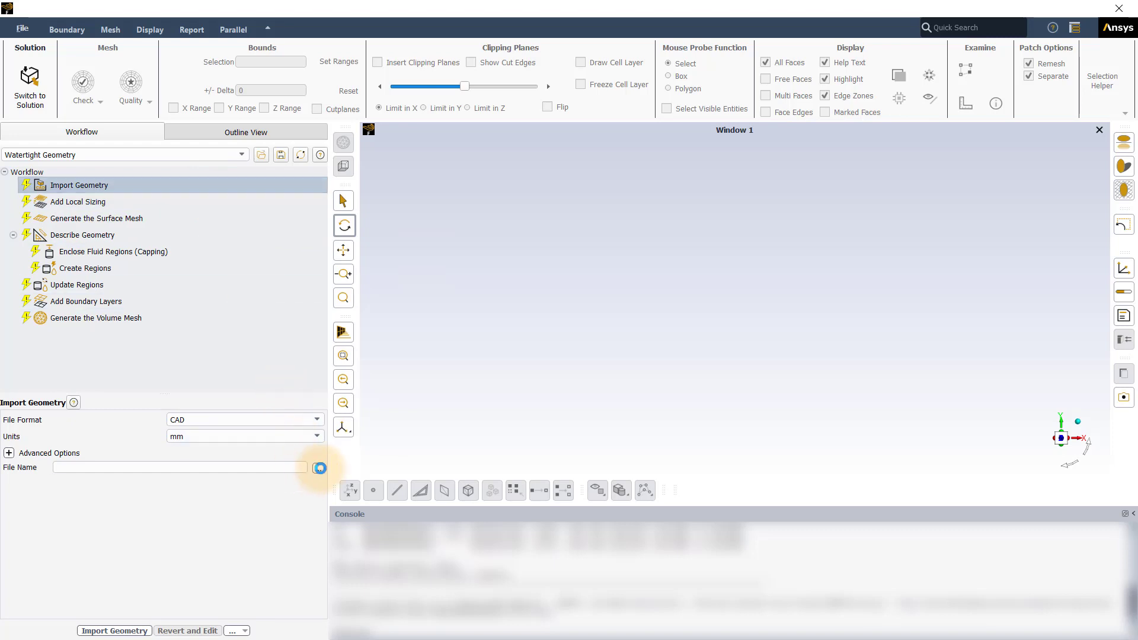
click(511, 276)
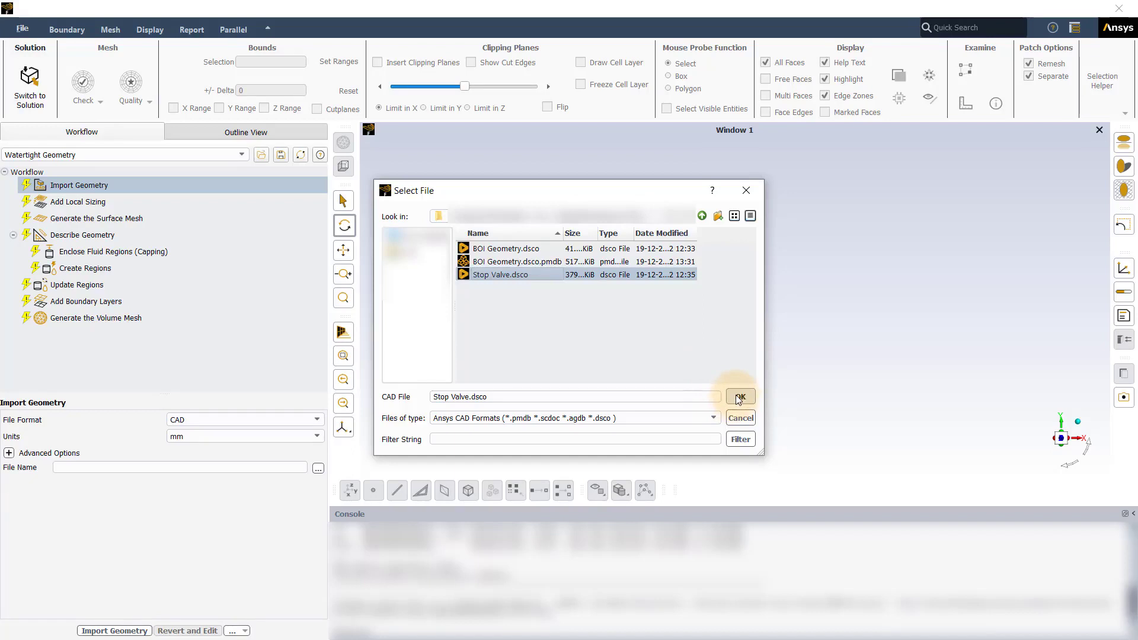
click(739, 396)
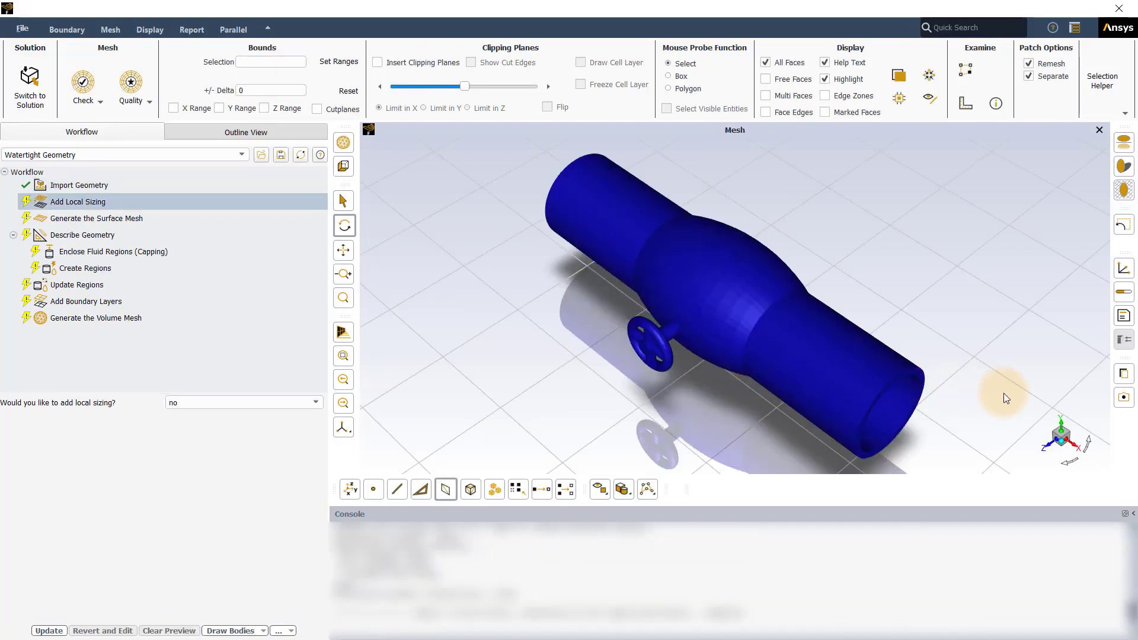
- Section the valve with a clipping plane limited in Y, randomize its colours and examine the interior from the side
click(1060, 426)
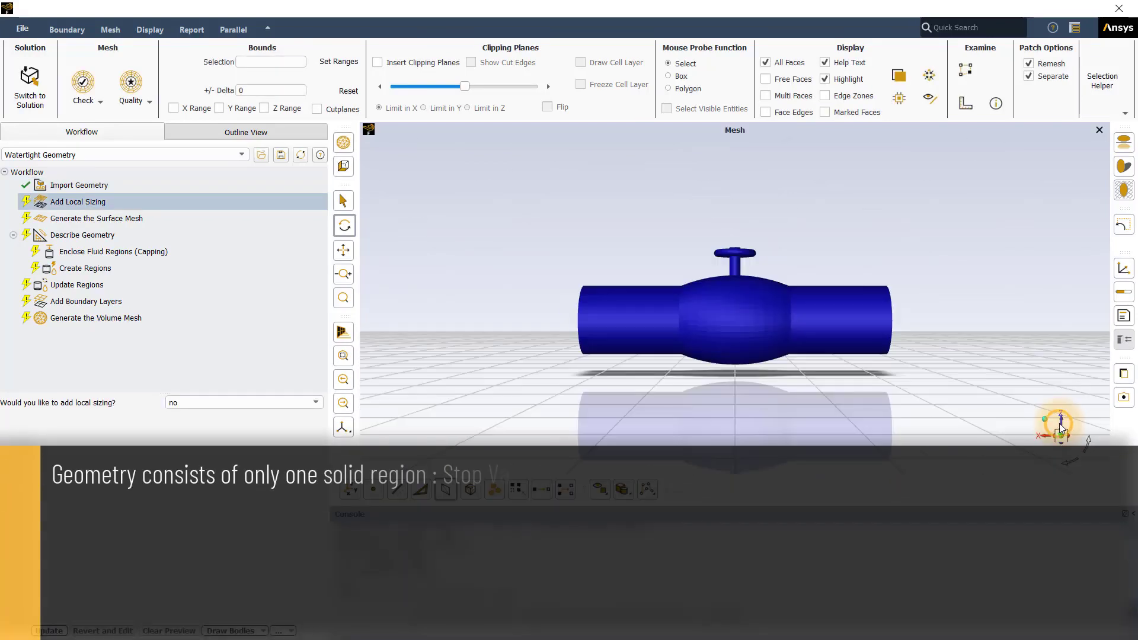
click(381, 67)
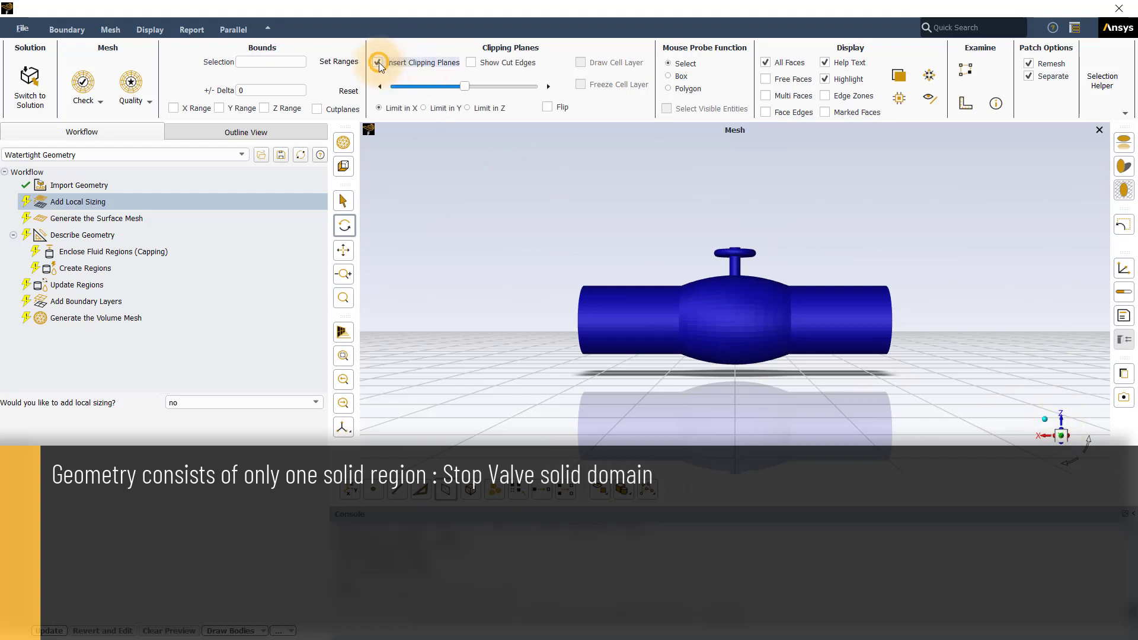
click(434, 107)
alt+right_click(807, 228)
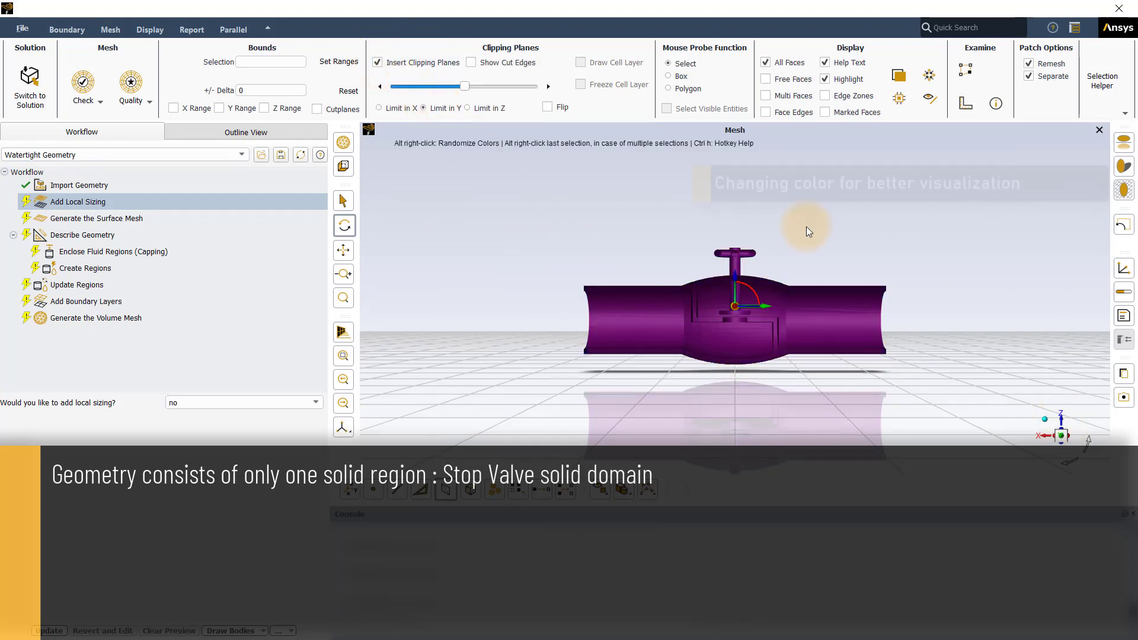
alt+right_click(806, 227)
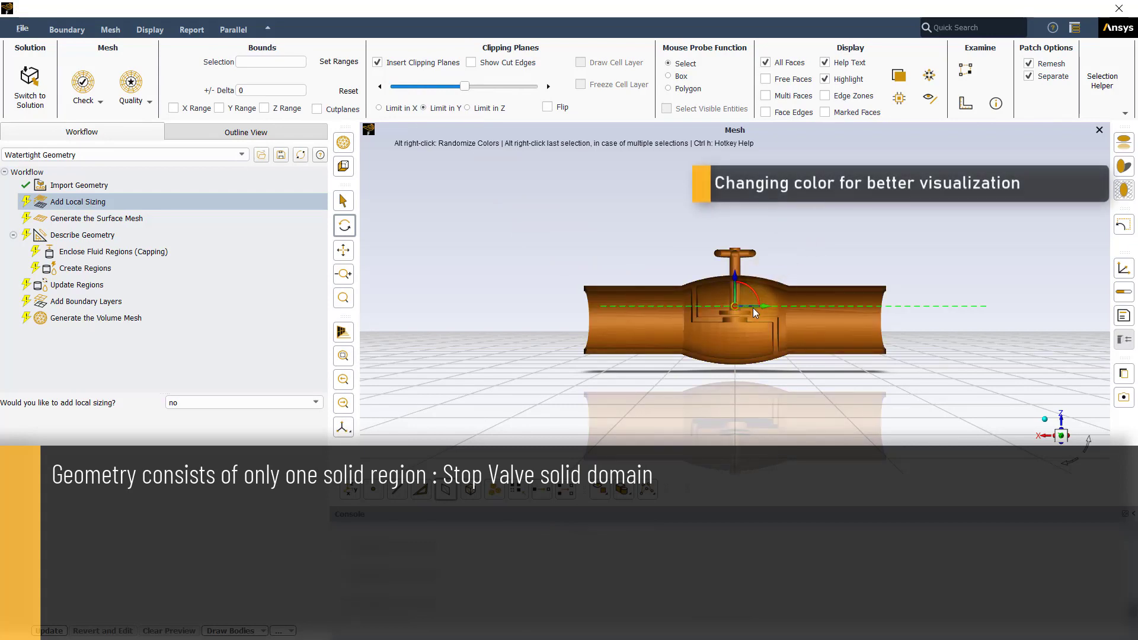
scroll(773, 277, up, 2)
scroll(767, 308, up, 2)
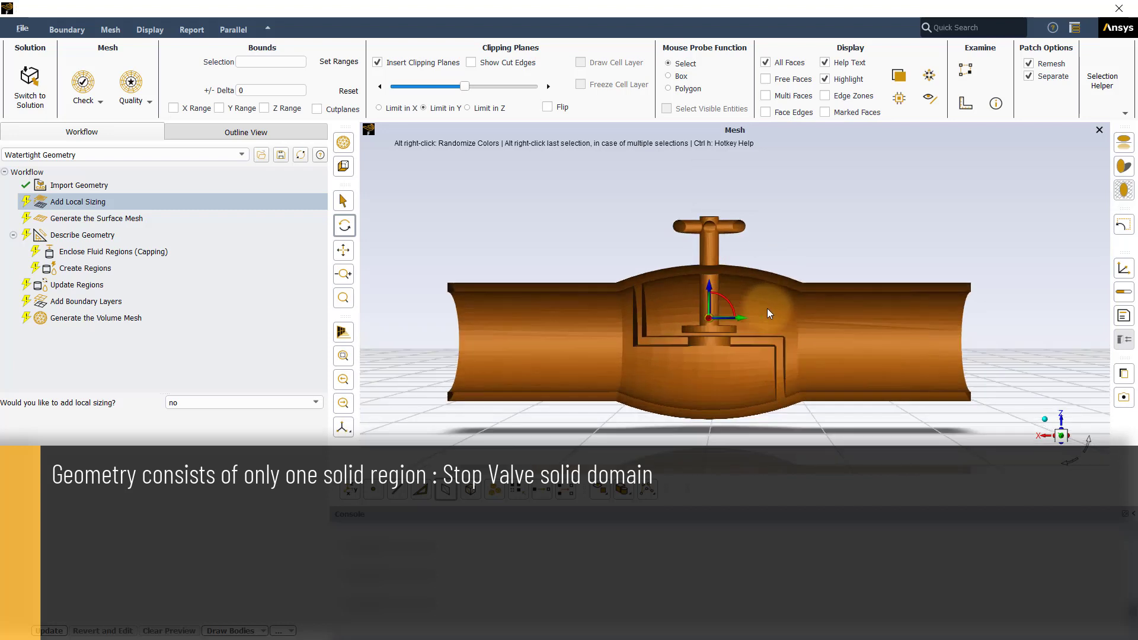
scroll(703, 361, up, 1)
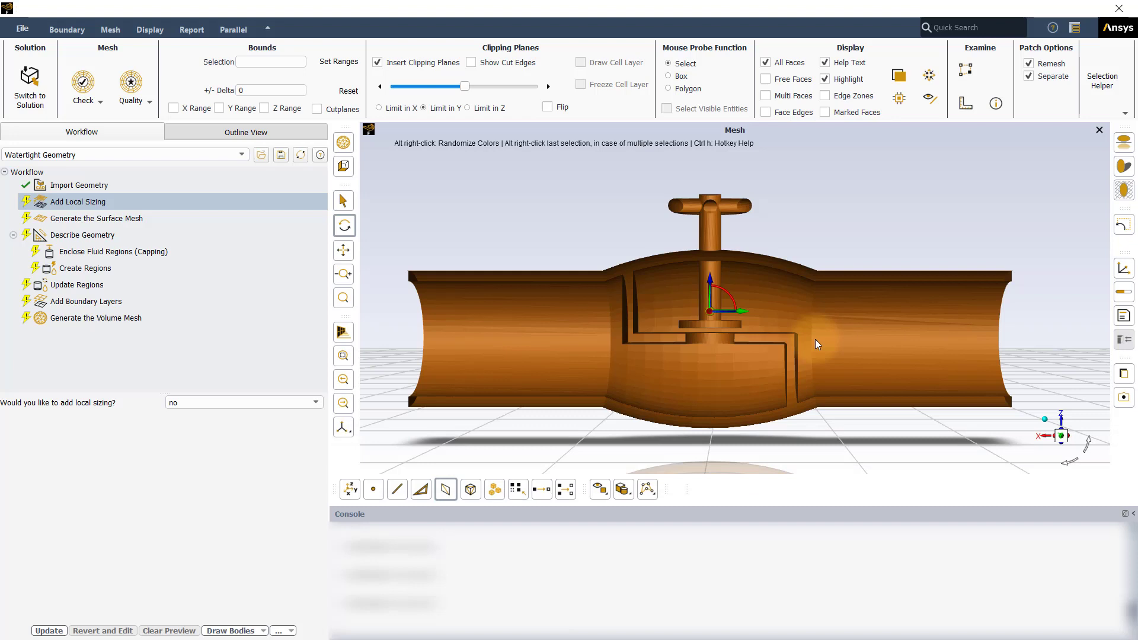
- Insert an Import Body of Influence Geometry task after the Import Geometry task
click(117, 185)
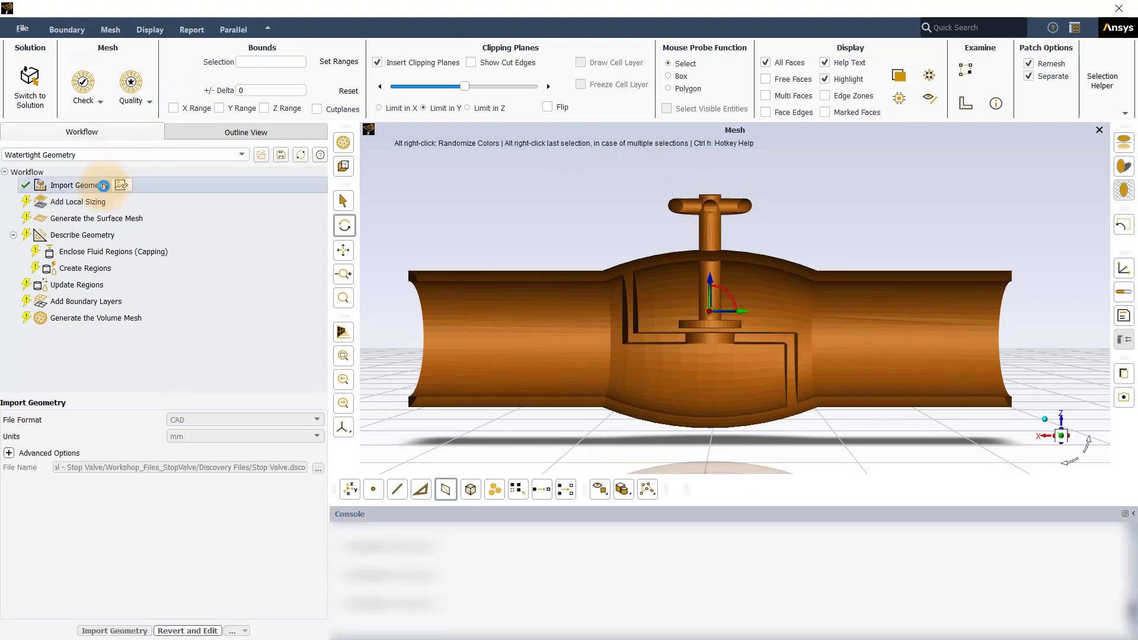
right_click(108, 188)
mouse_move(121, 193)
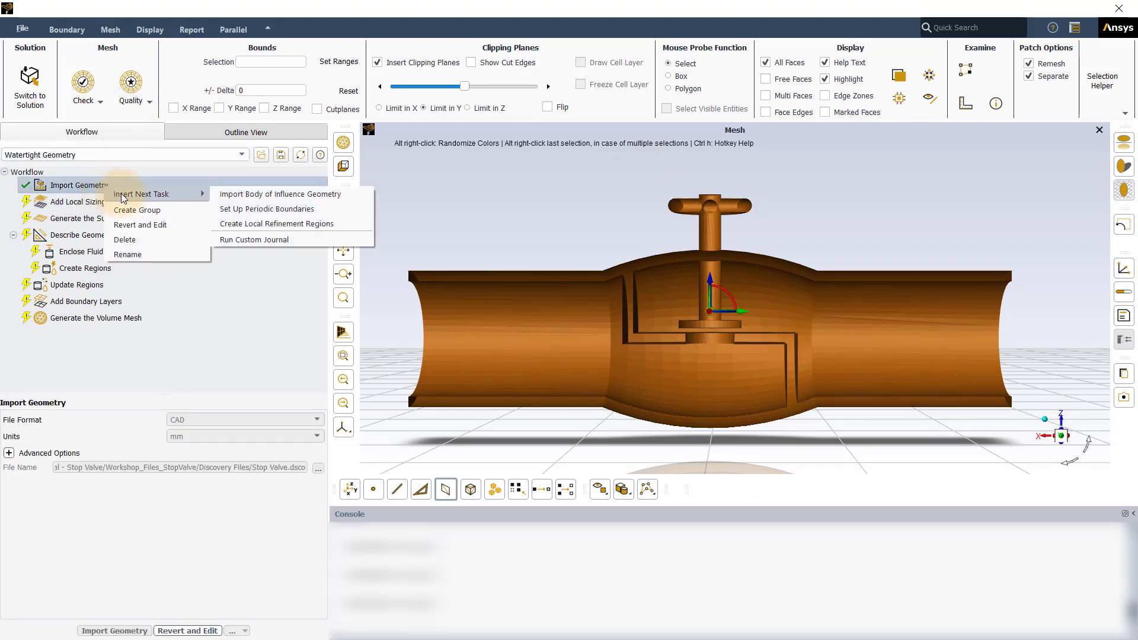
click(244, 197)
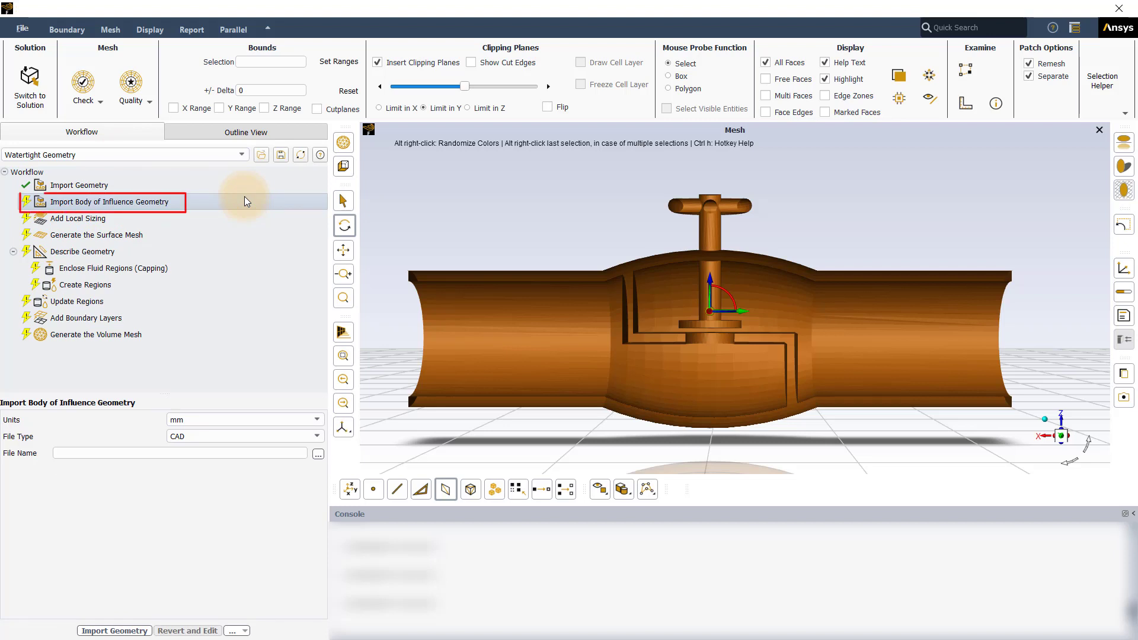
- Import BOI Geometry.dsco as the body of influence geometry
click(319, 454)
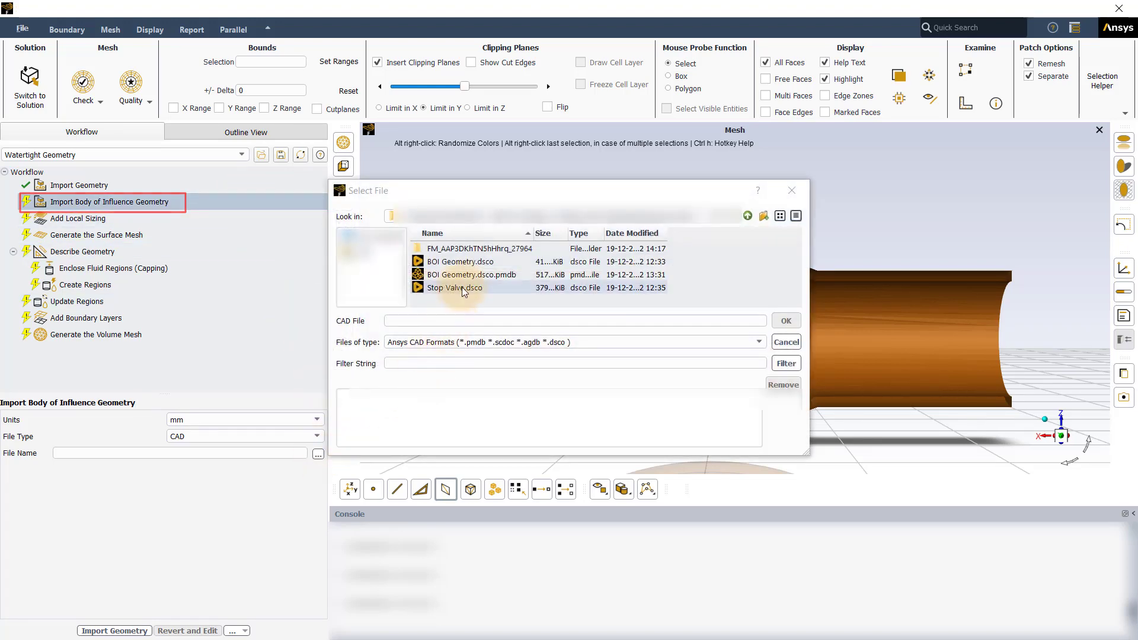
click(461, 261)
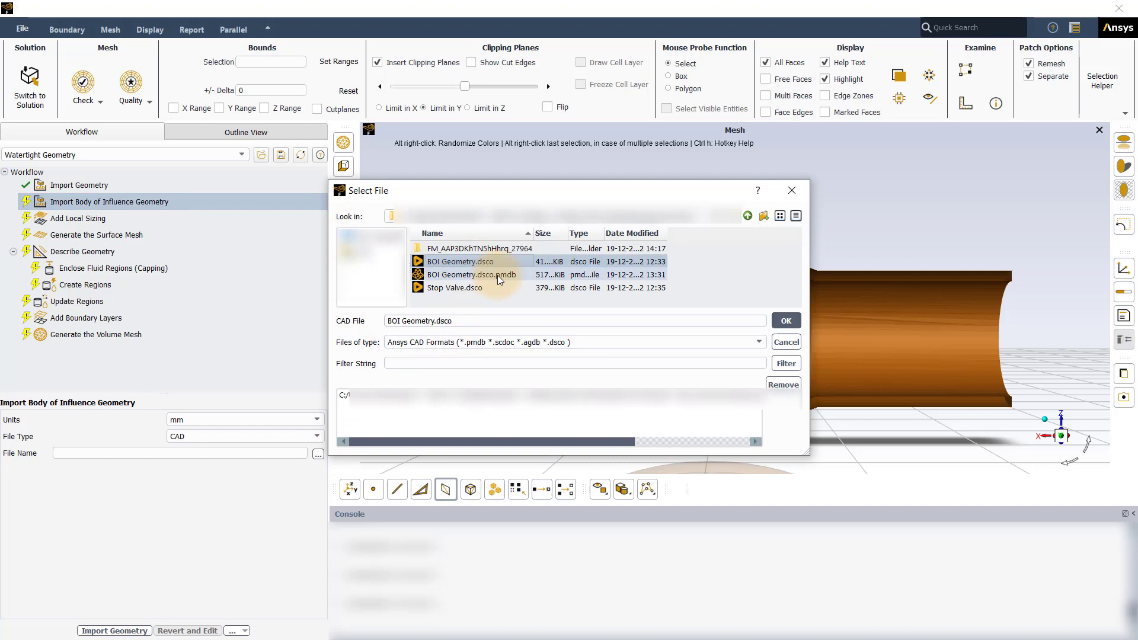
click(781, 322)
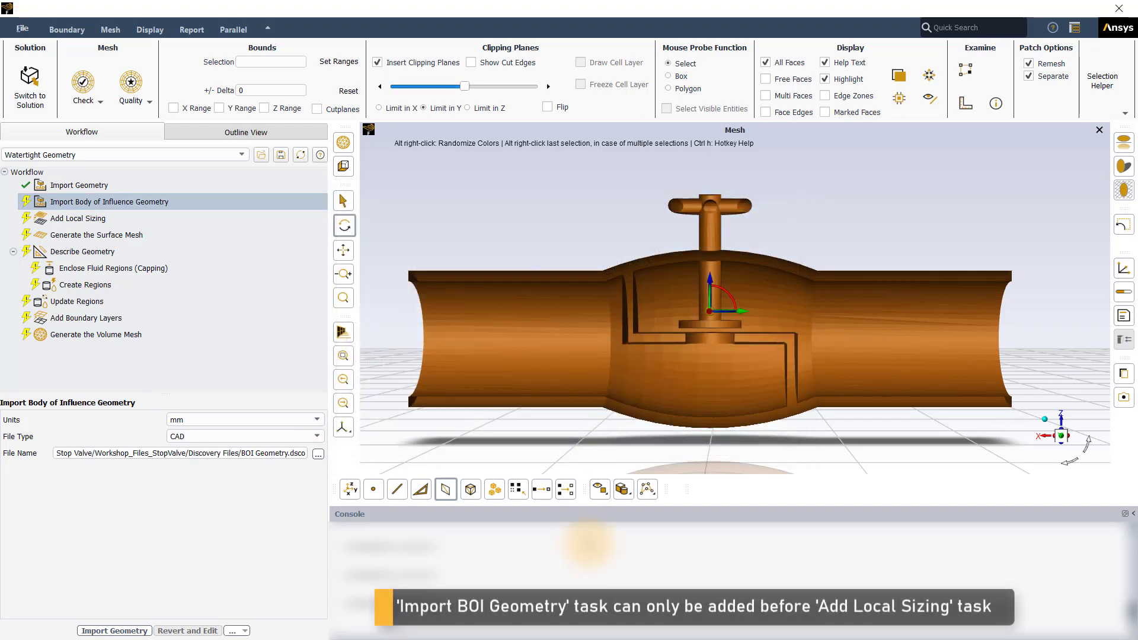
click(116, 630)
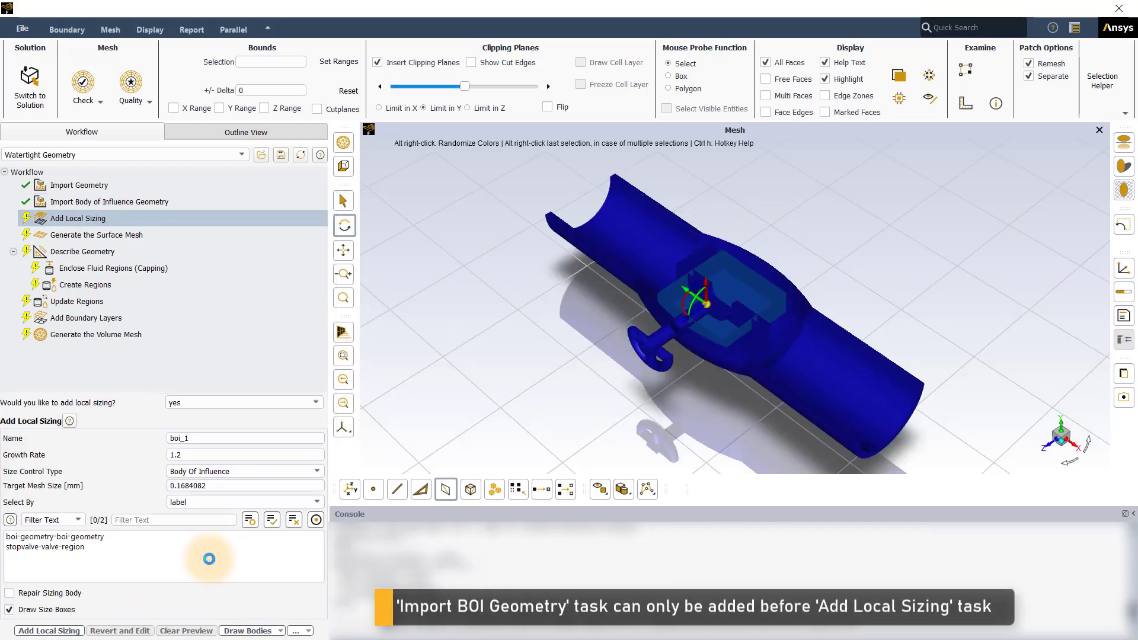
- Add the body of influence local sizing boi_1 on boi-geometry-boi-geometry with a target mesh size of 1 mm
click(1064, 429)
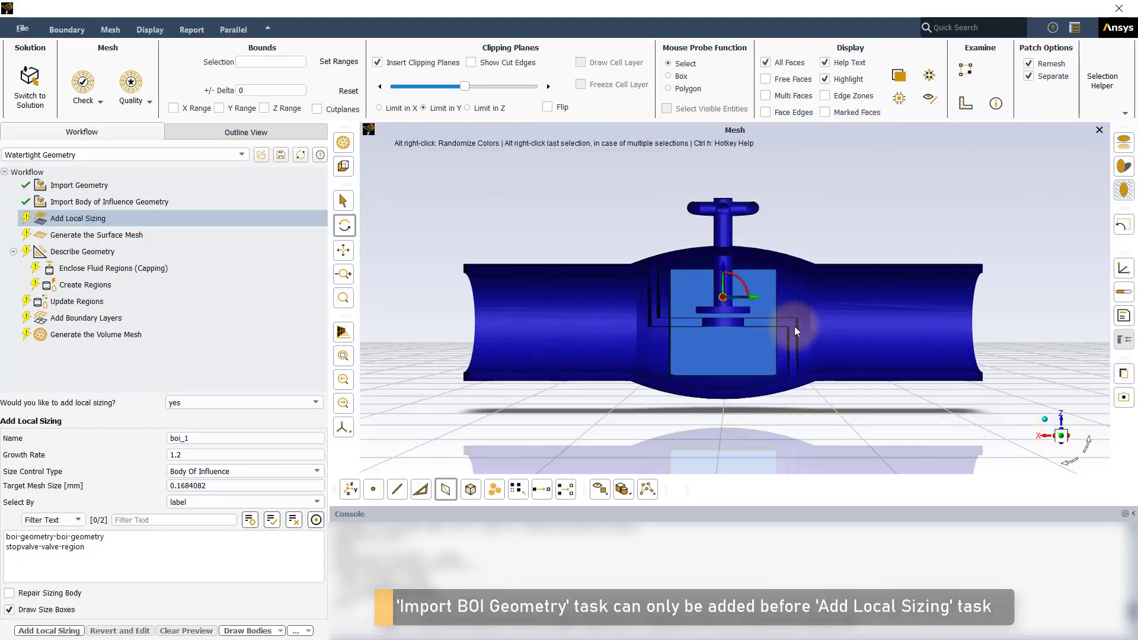
scroll(794, 326, up, 2)
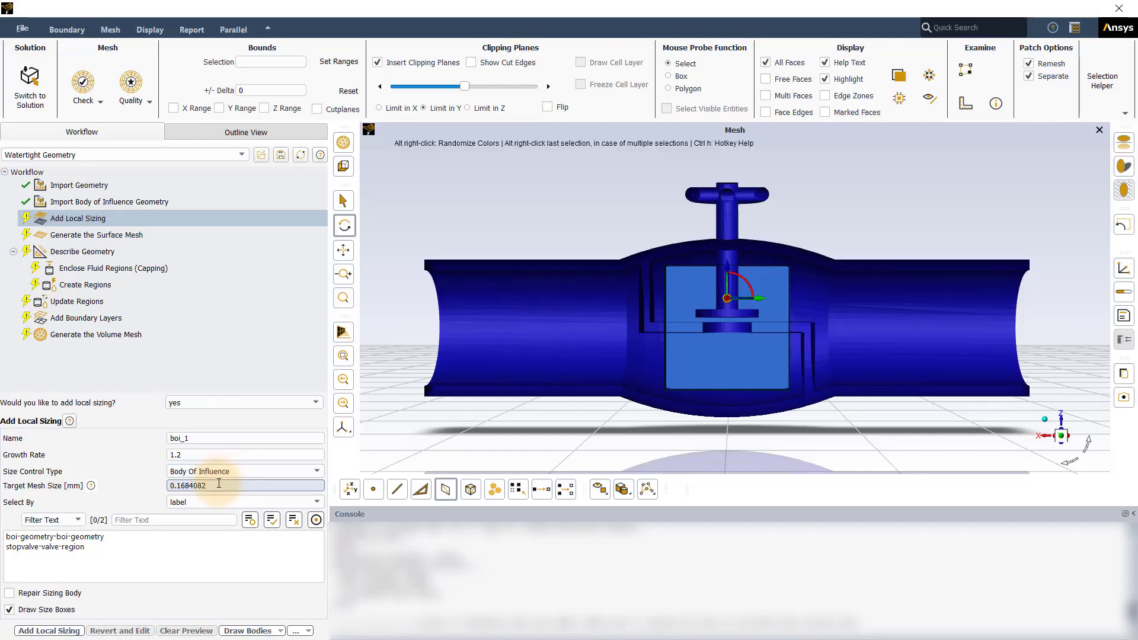
double_click(178, 486)
drag(178, 486, 168, 487)
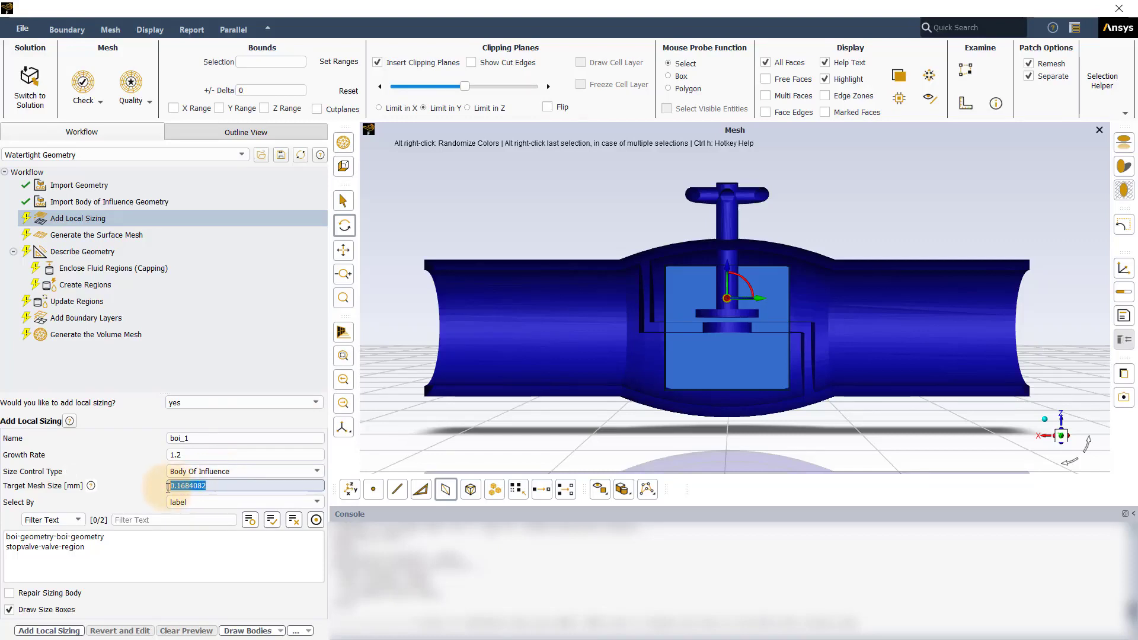
text(1)
click(76, 538)
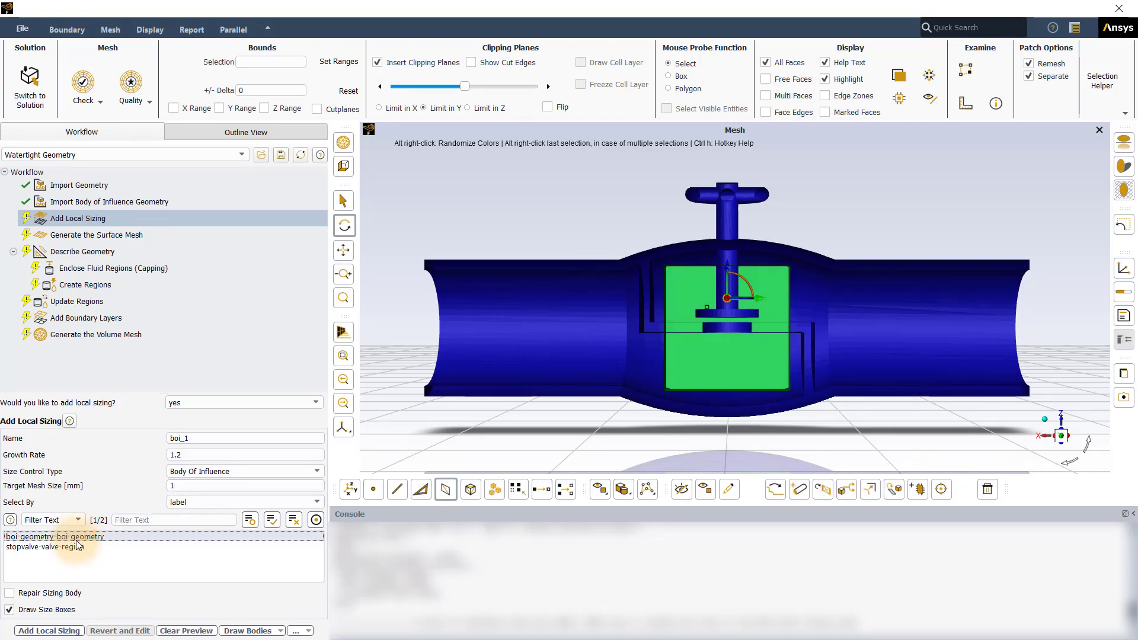
click(60, 632)
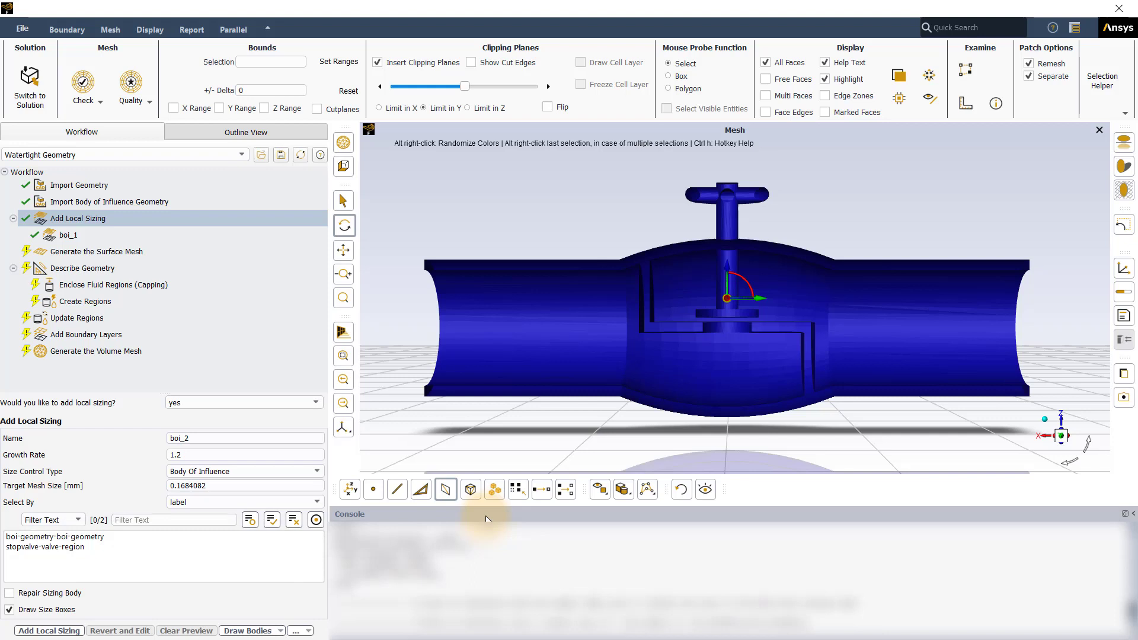
- Set the surface mesh minimum size to 1 mm and maximum size to 3 mm
click(157, 251)
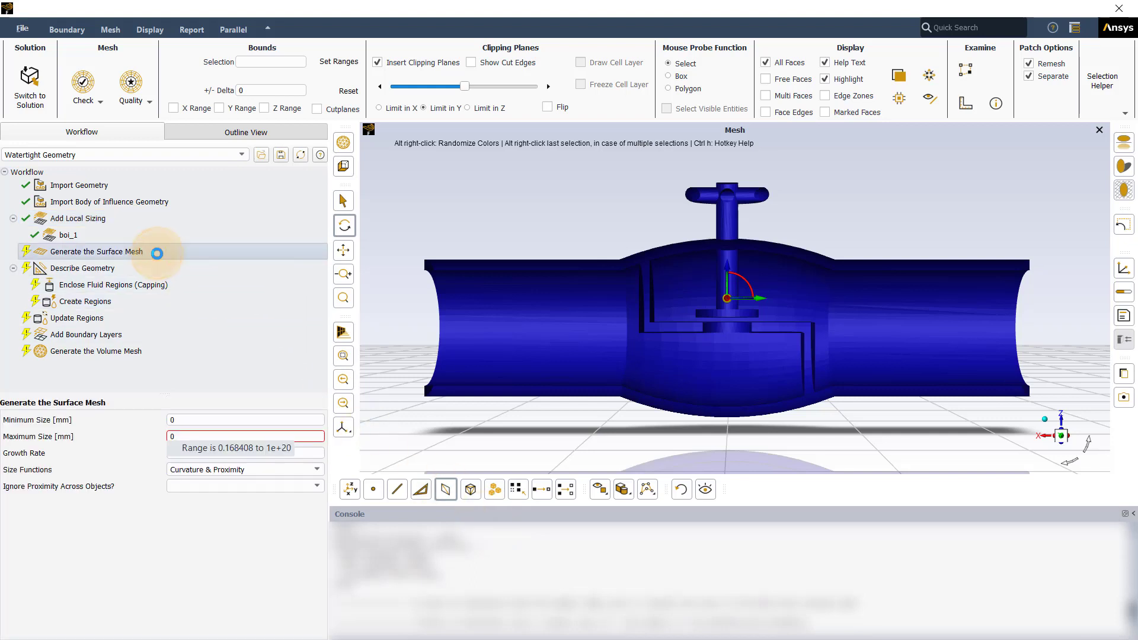
click(211, 419)
drag(211, 419, 164, 419)
text(1)
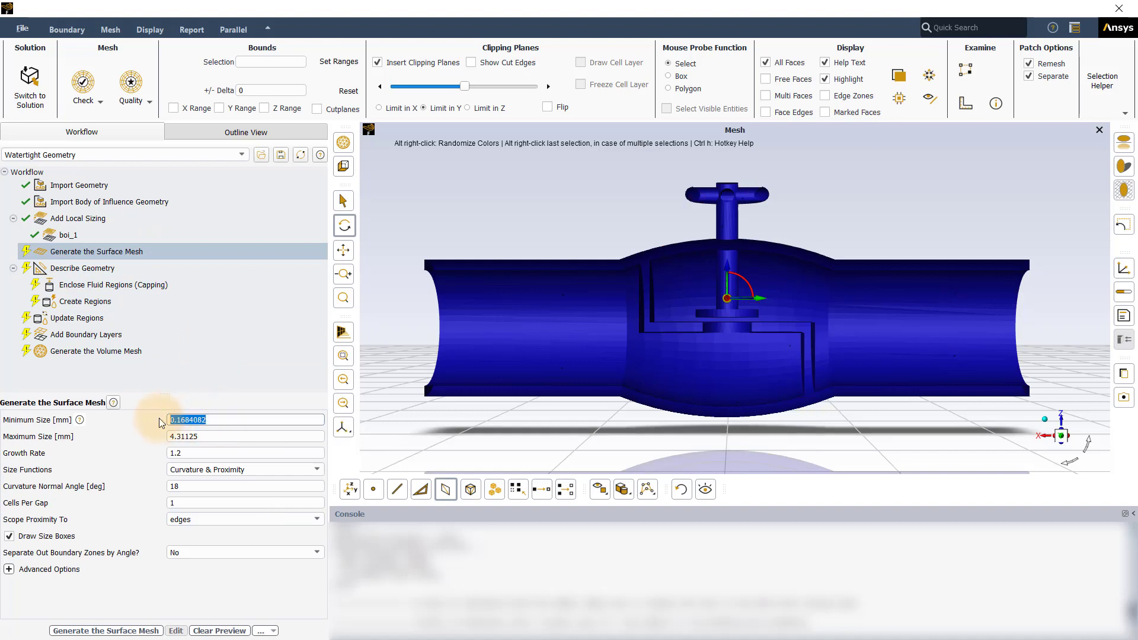
key(Return)
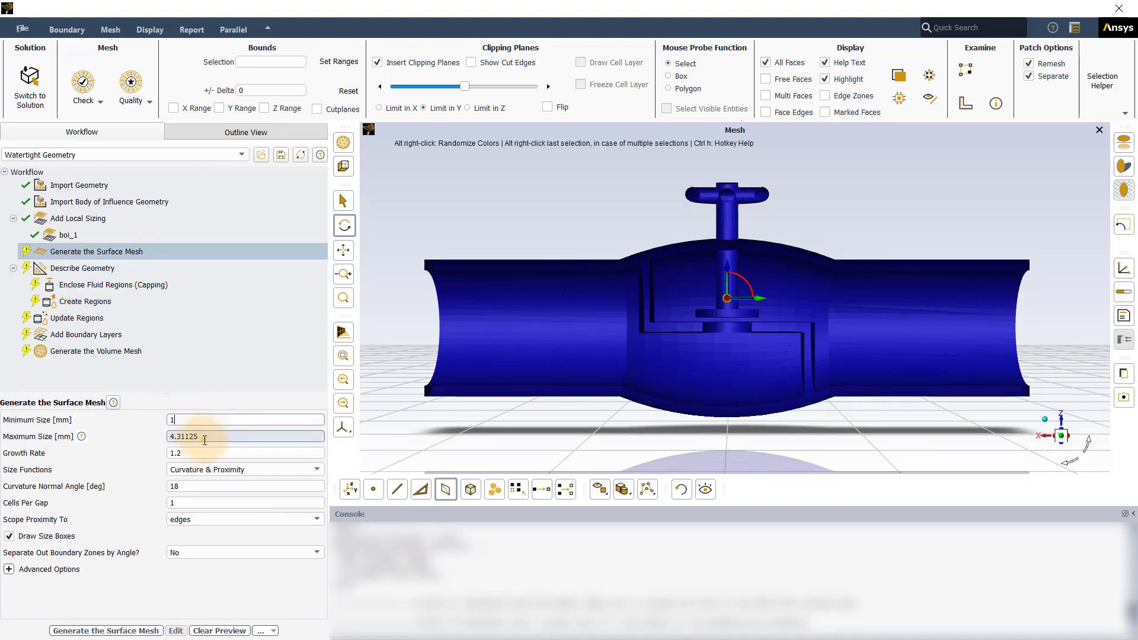
drag(204, 438, 157, 437)
text(3)
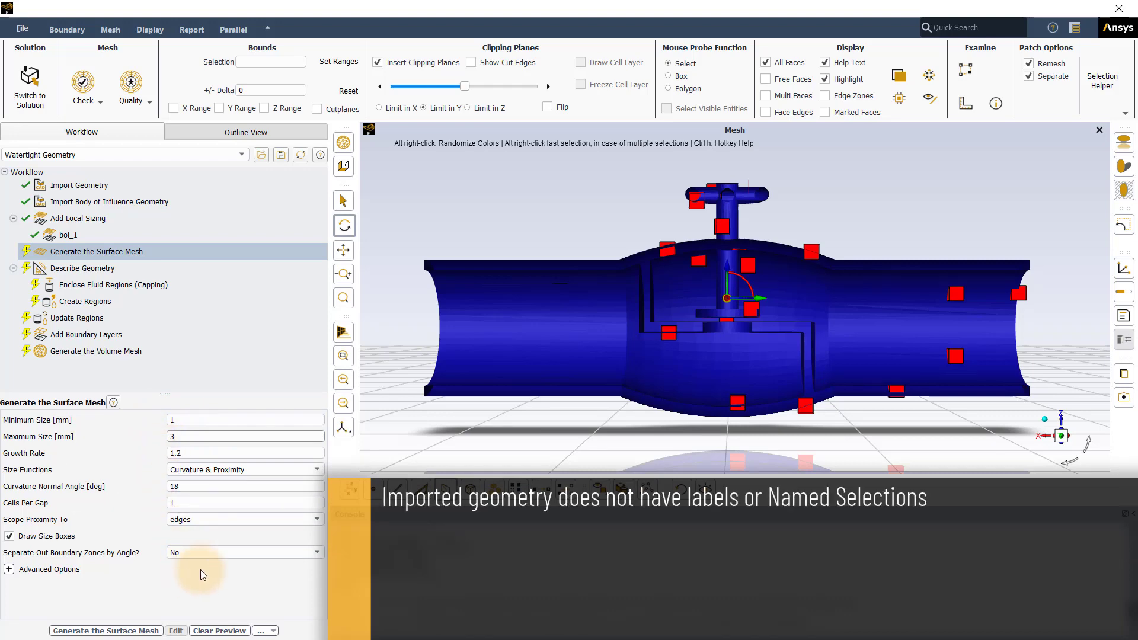
key(Return)
- Remove the clipping plane and select the valve surface to check how its boundary zones are grouped
click(377, 62)
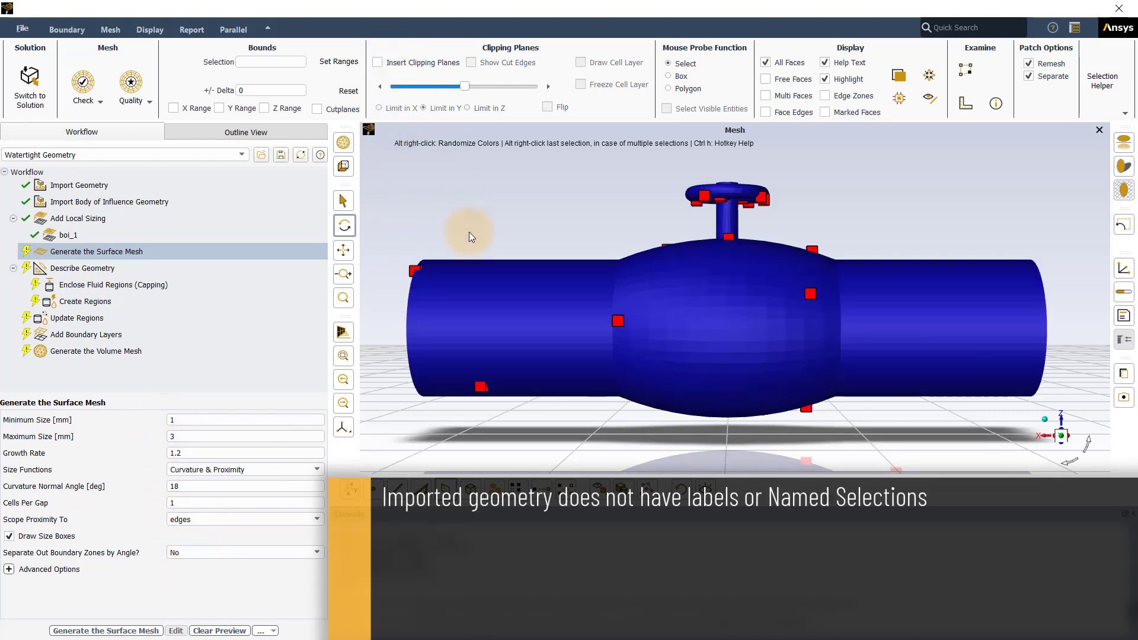
drag(468, 232, 686, 258)
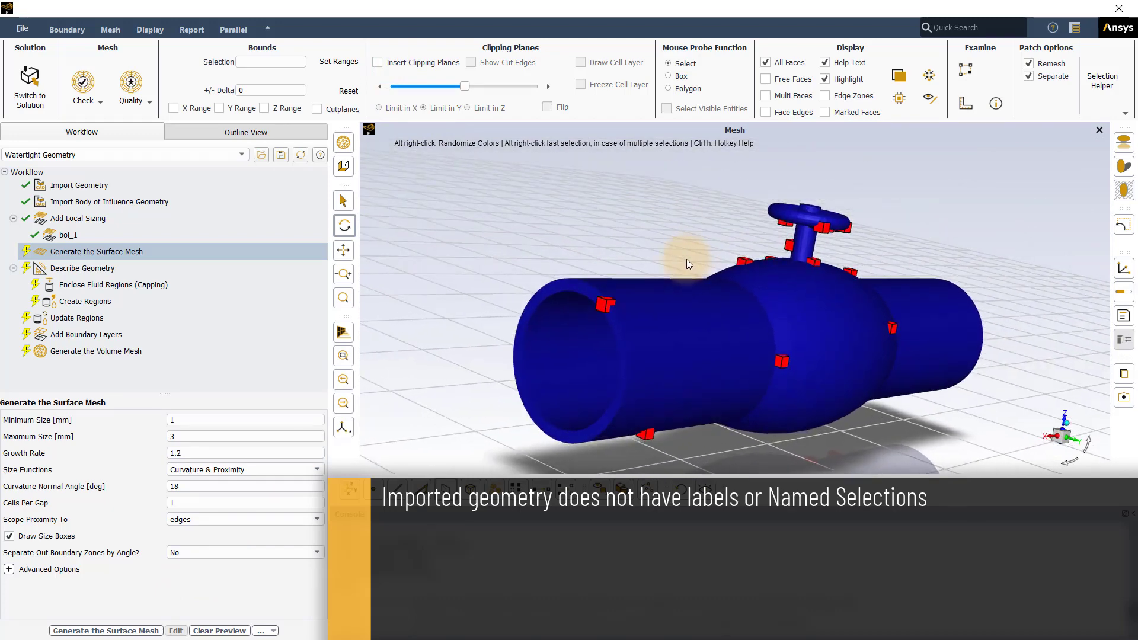
right_click(666, 308)
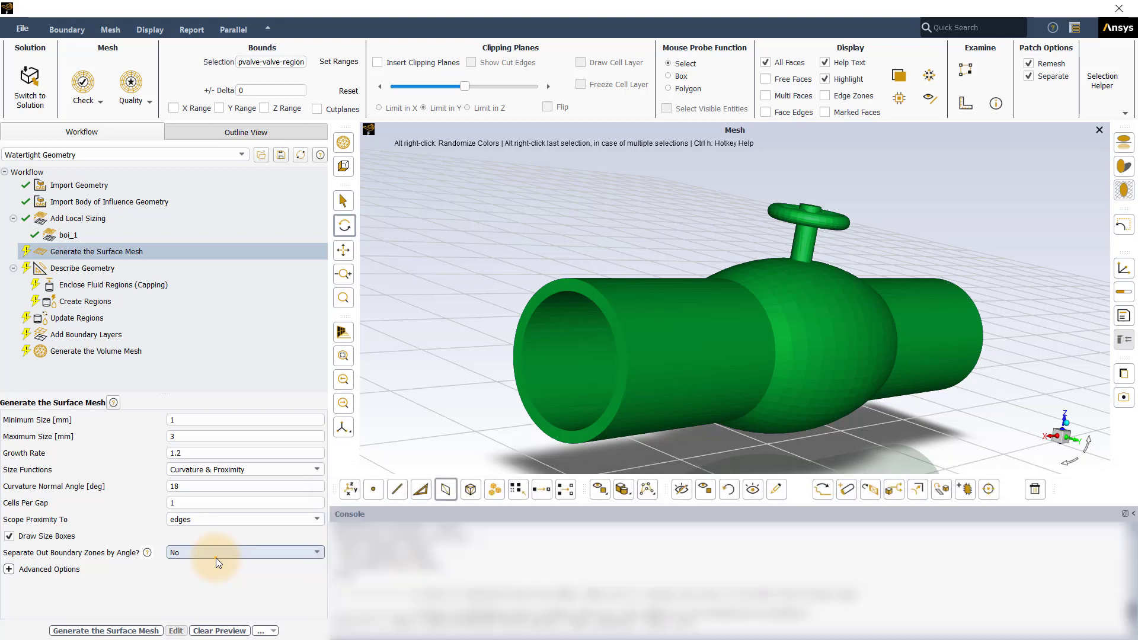
- Enable separating out boundary zones by angle at 40 degrees and generate the surface mesh
click(218, 555)
click(211, 566)
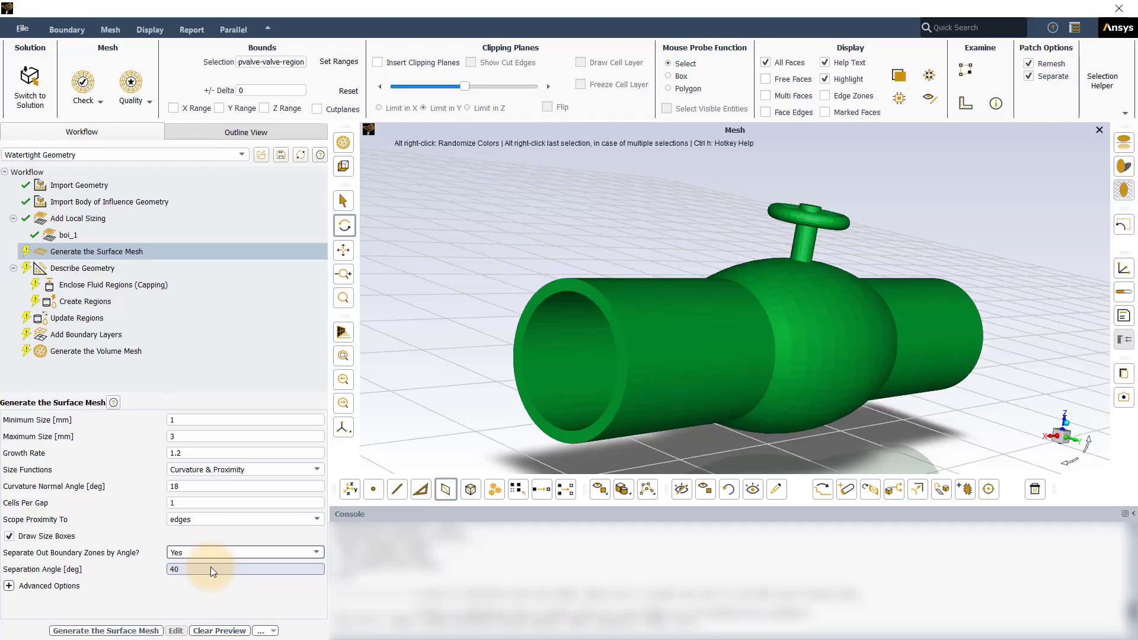
click(142, 631)
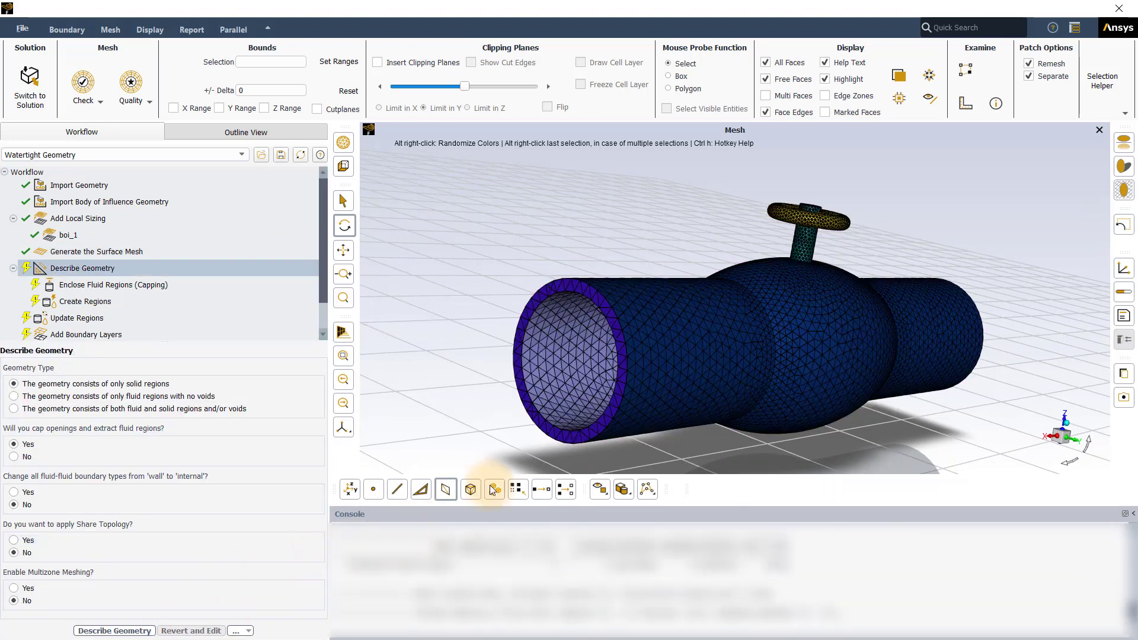
- Select the pipe's end ring, inner wall and outer body in turn to check the separated boundary zones
click(569, 435)
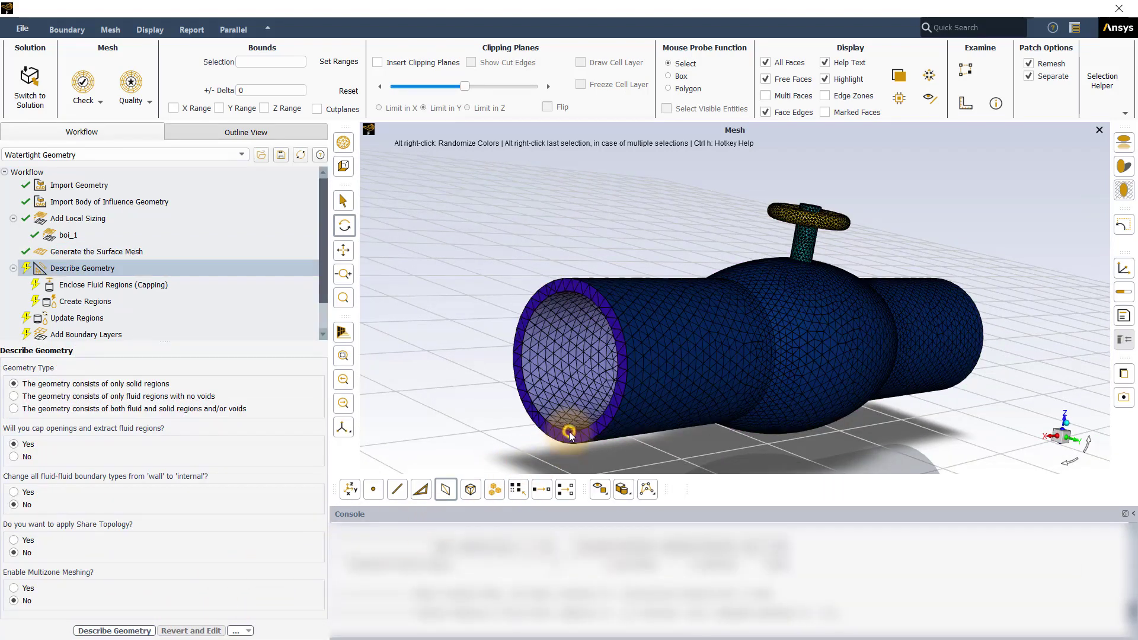
click(561, 364)
click(713, 365)
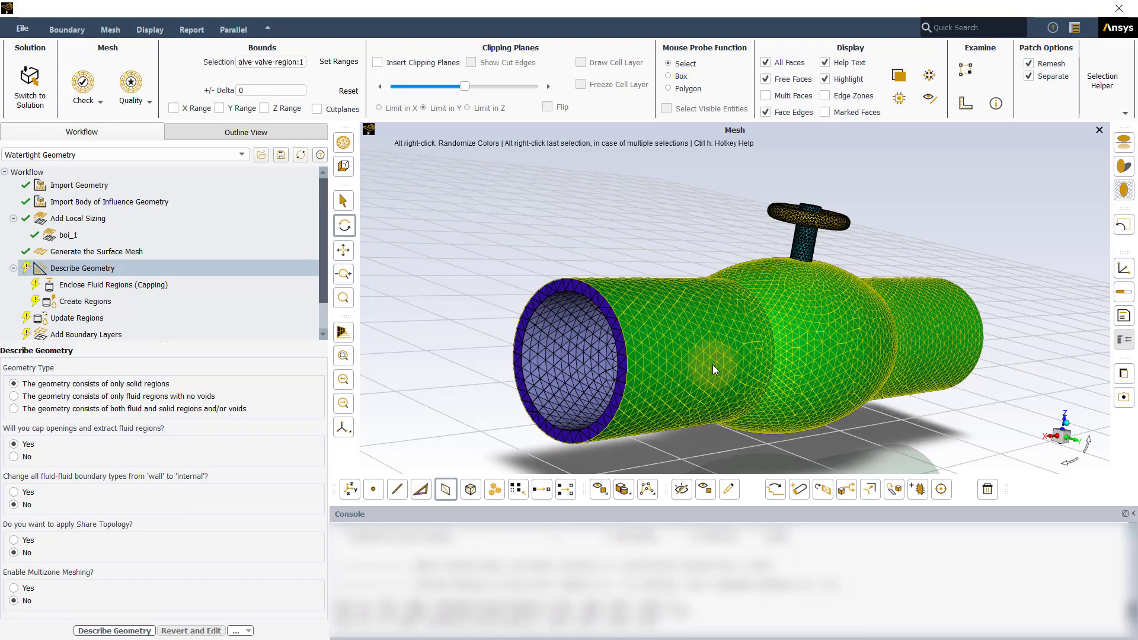
- Describe the geometry as only solid regions with capping and fluid extraction enabled, and Share Topology and multizone meshing off
click(712, 365)
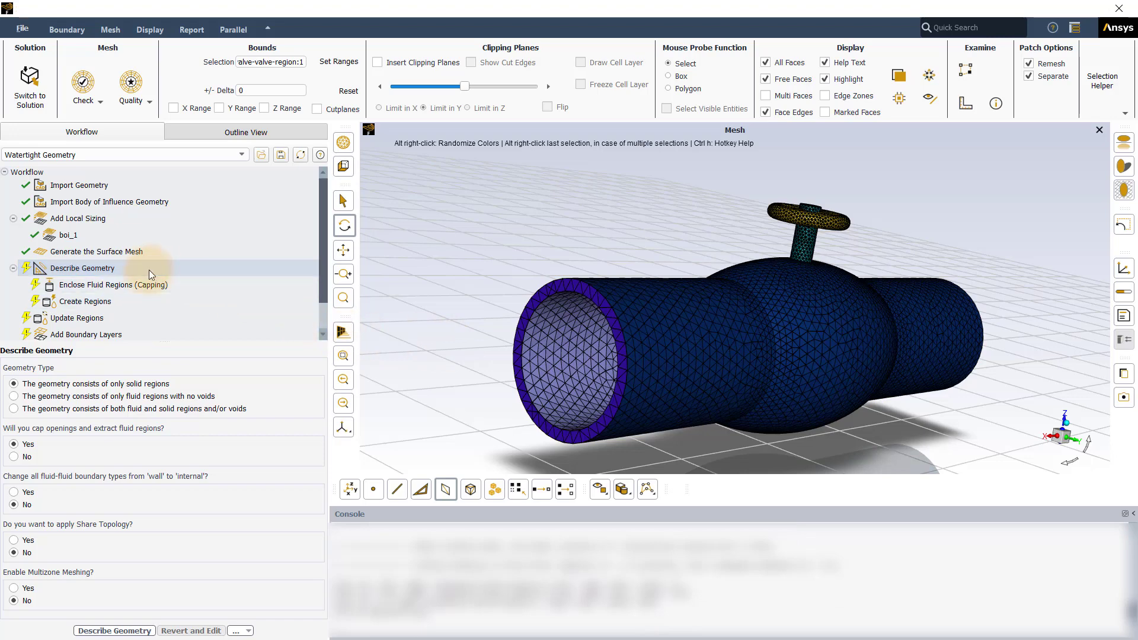
click(133, 269)
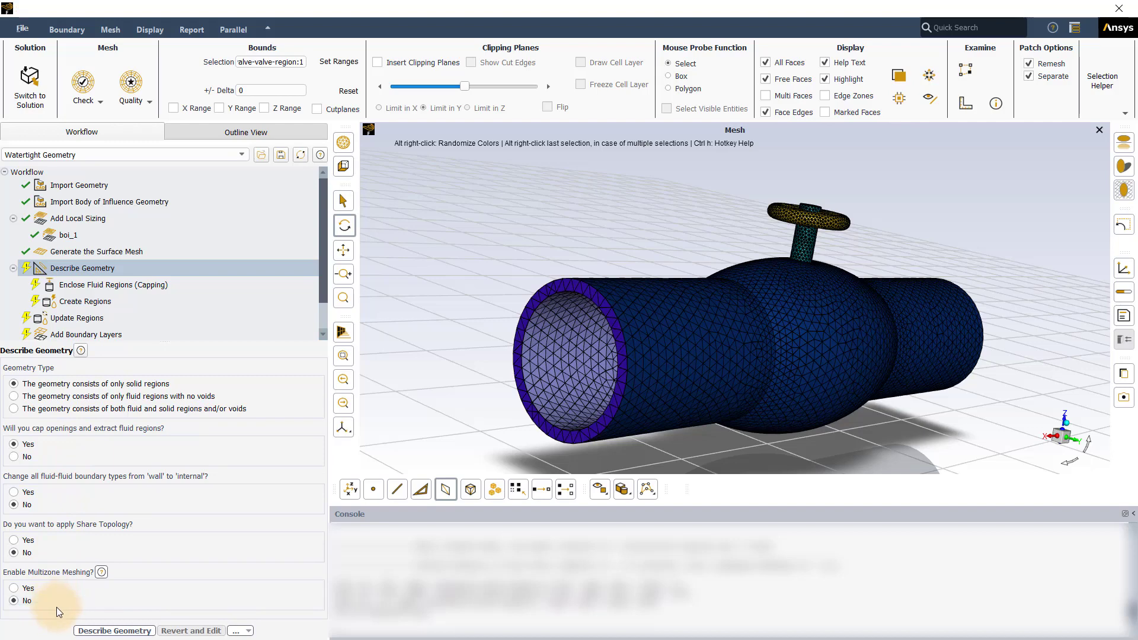
click(95, 631)
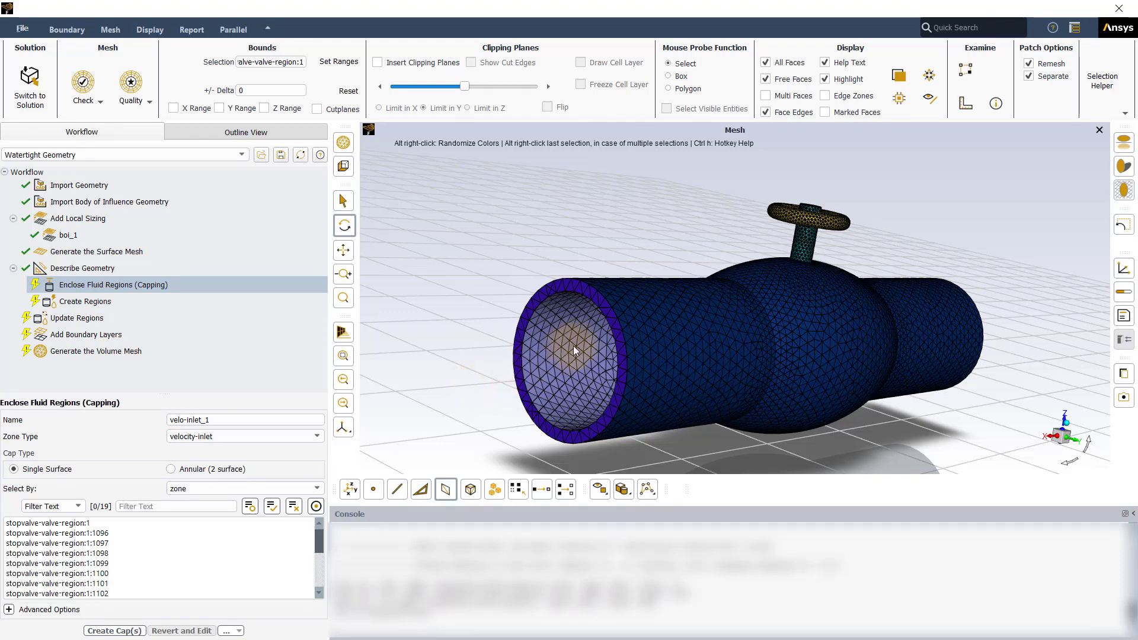
- Cap one pipe opening as velocity inlet velo-inlet_1 and the opposite opening as pressure outlet pres_outlet_1, picking each pipe's end ring
click(609, 317)
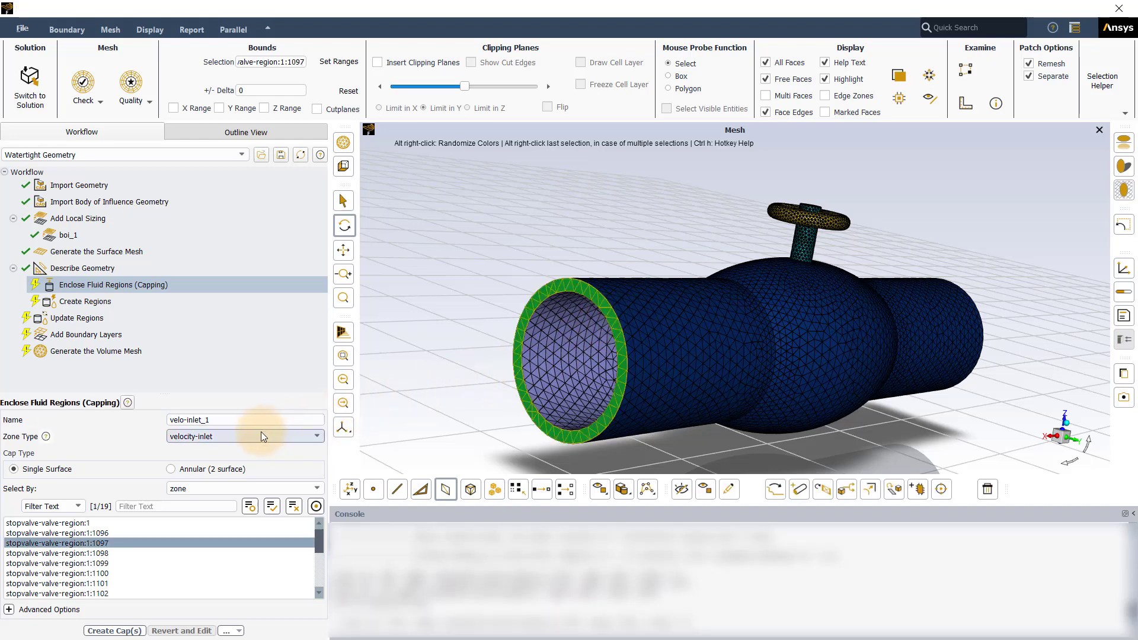
click(120, 630)
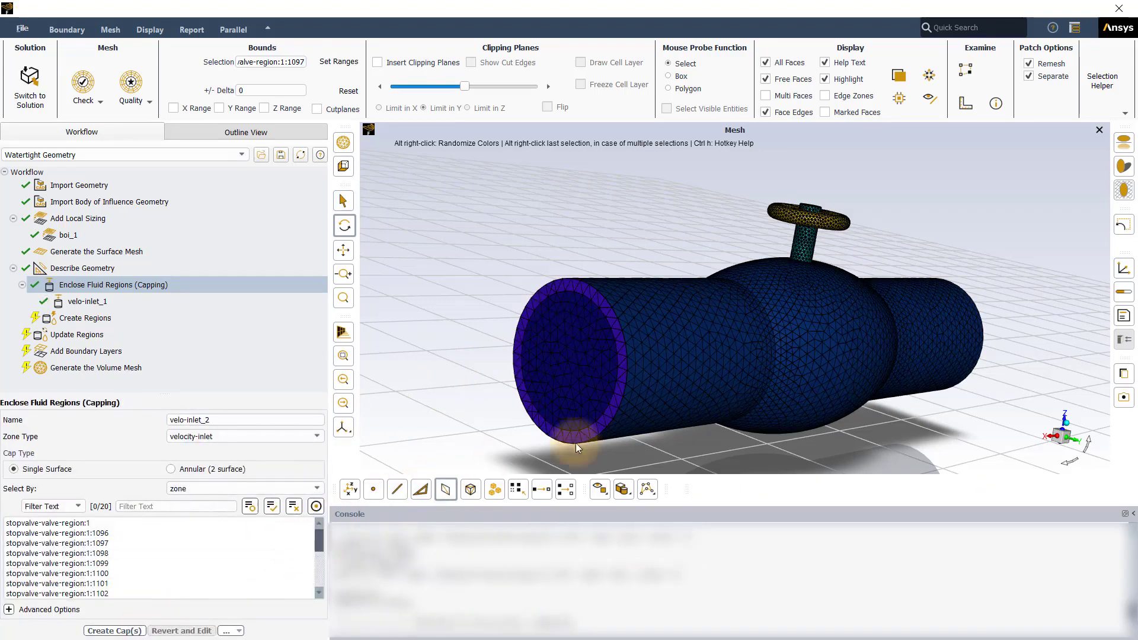
drag(575, 443, 828, 286)
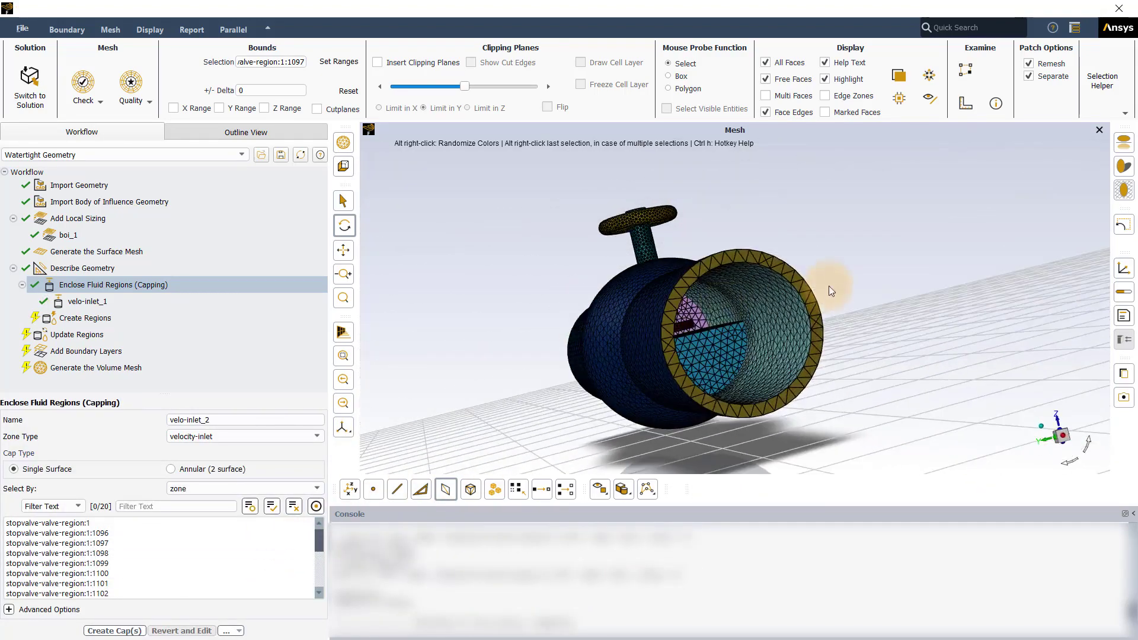
right_click(813, 303)
click(288, 437)
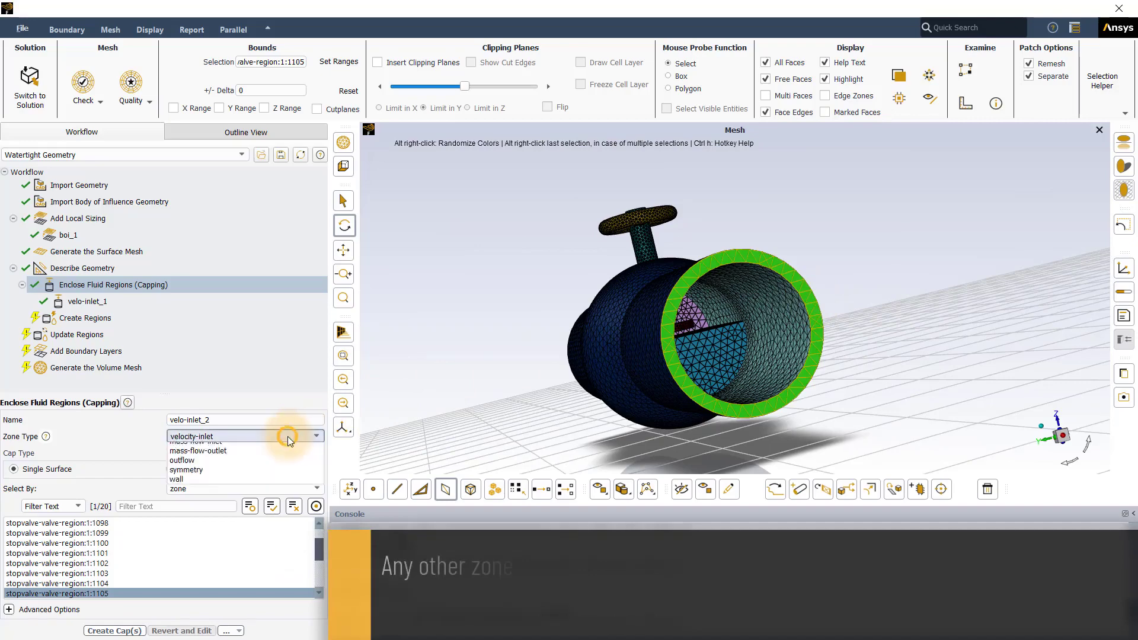
click(260, 457)
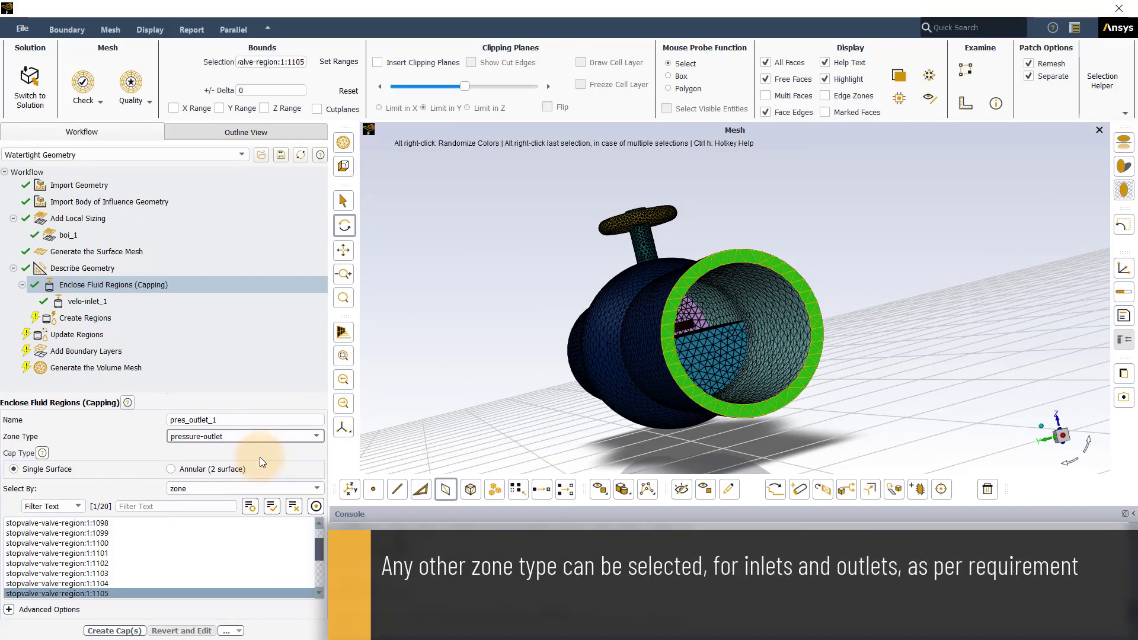
click(115, 630)
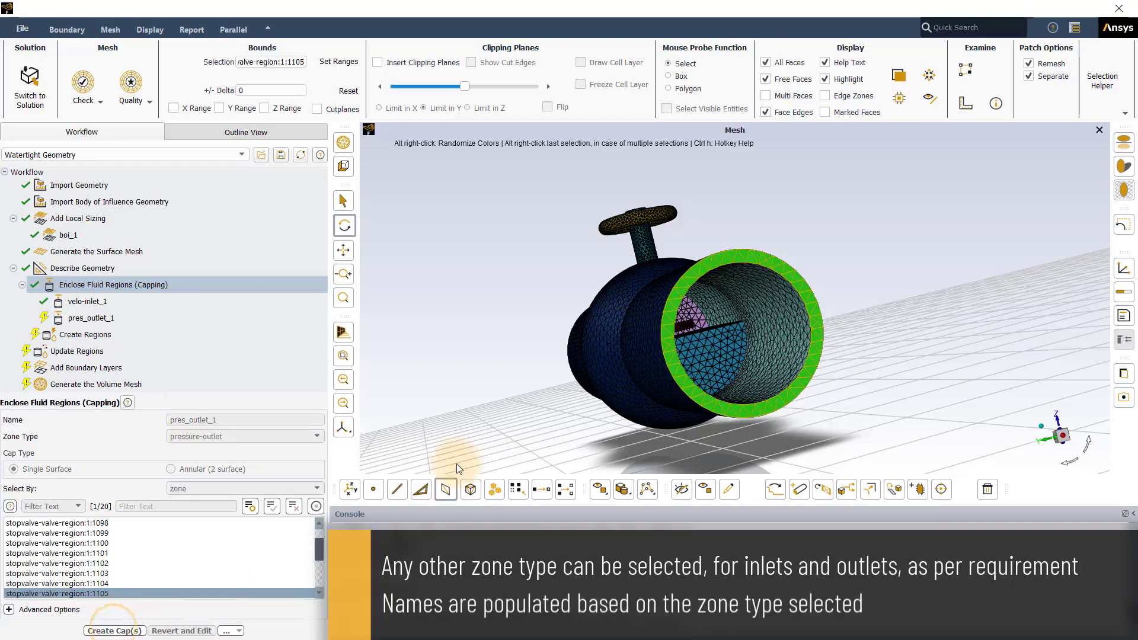
- Create the regions with an estimated number of fluid regions of 1, viewing the valve from the side
drag(550, 385, 1052, 382)
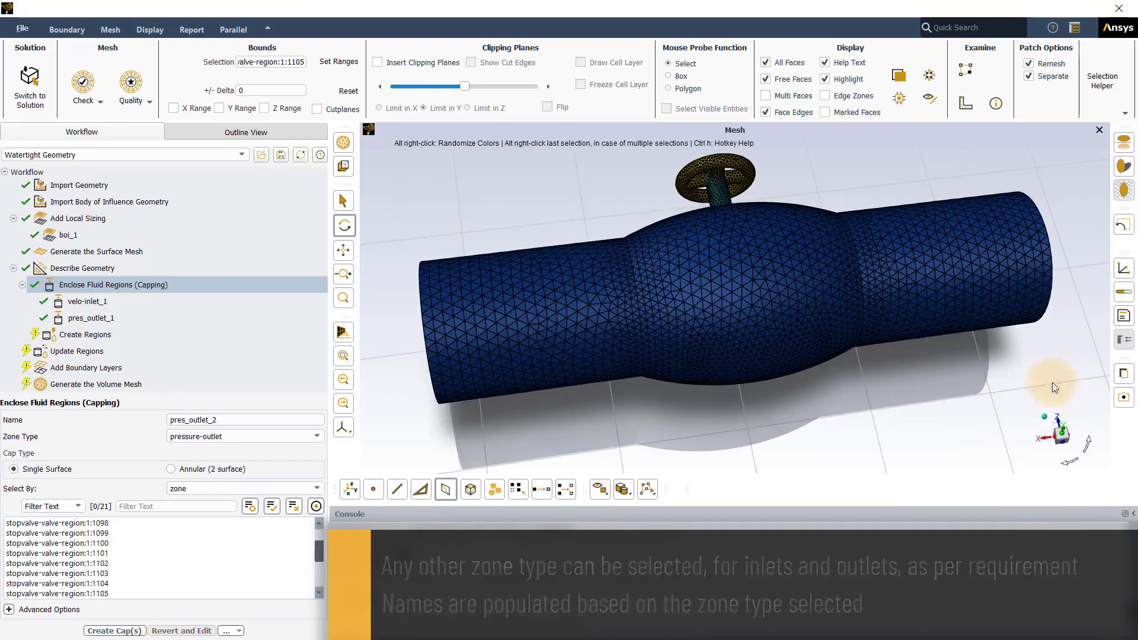
click(1062, 434)
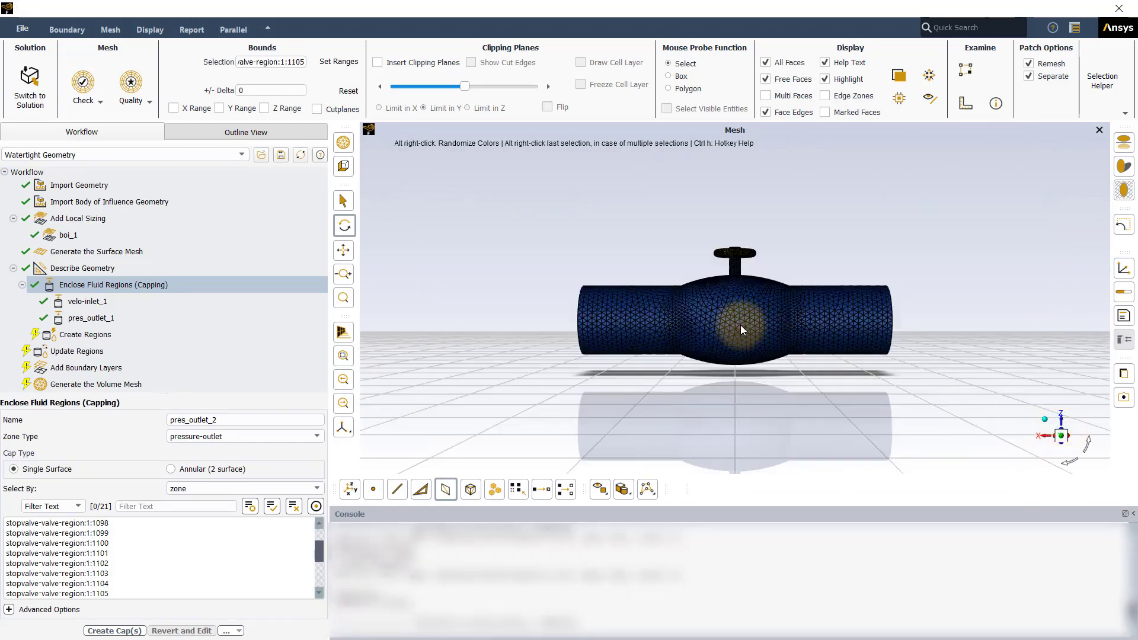
click(115, 334)
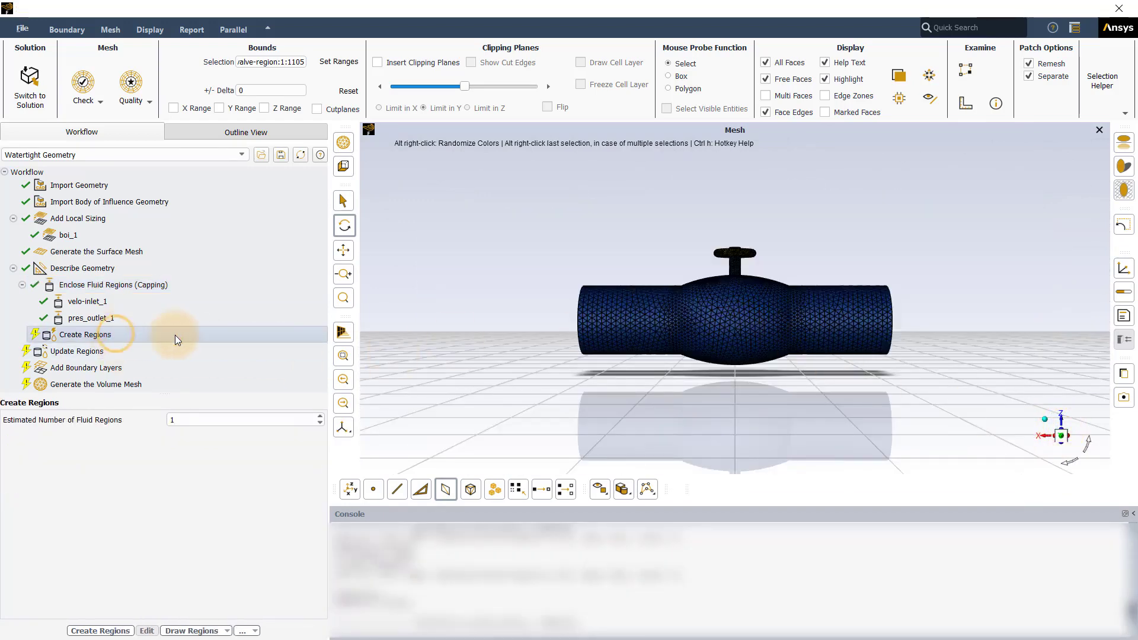
click(98, 630)
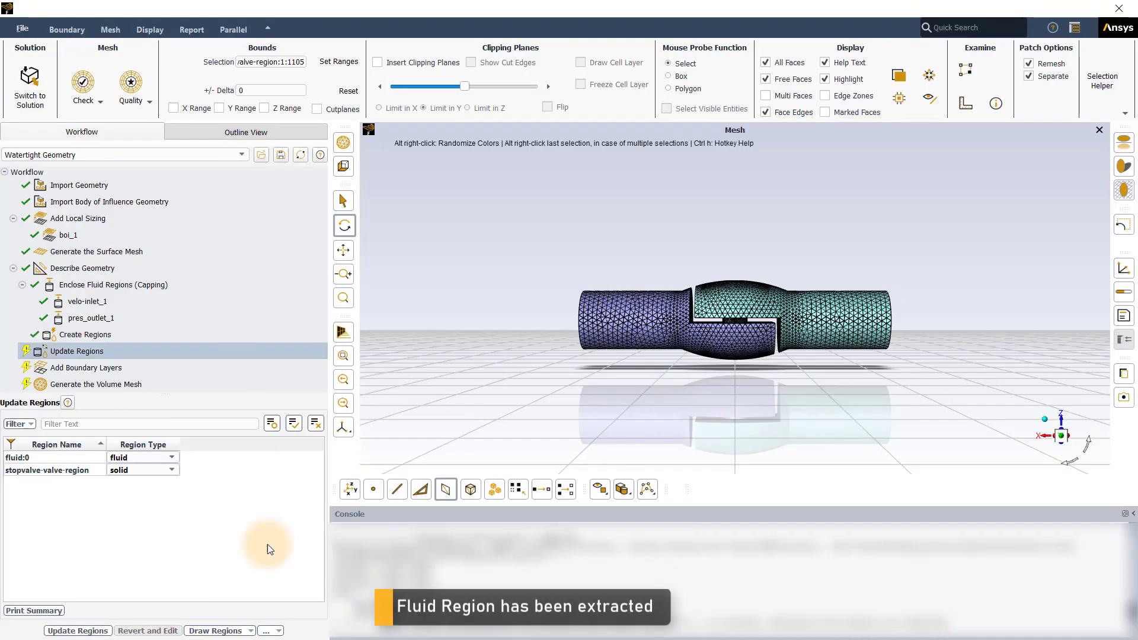
- Draw all regions and update them with fluid:0 typed as fluid and stopvalve-valve-region typed as solid
drag(678, 327, 769, 354)
scroll(778, 337, up, 3)
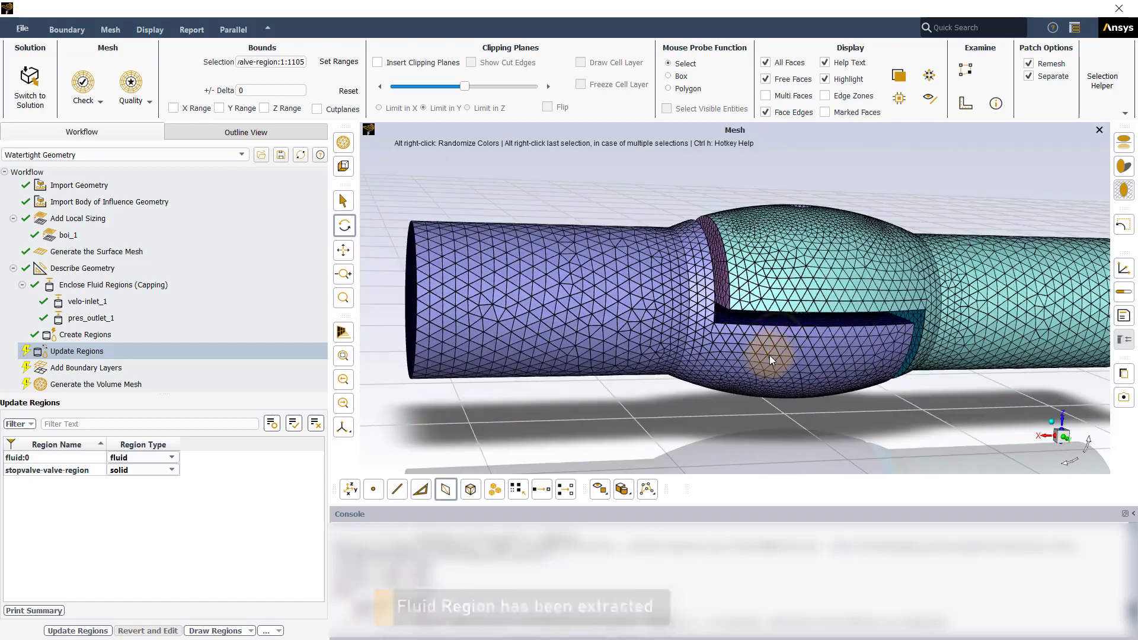
click(141, 457)
click(141, 470)
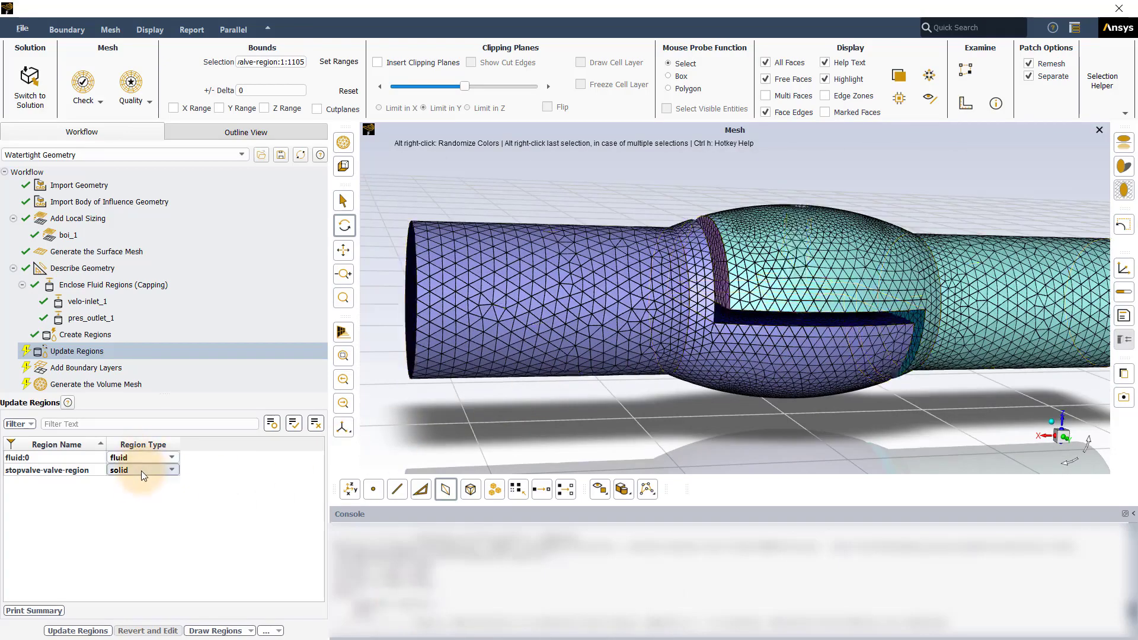
click(142, 481)
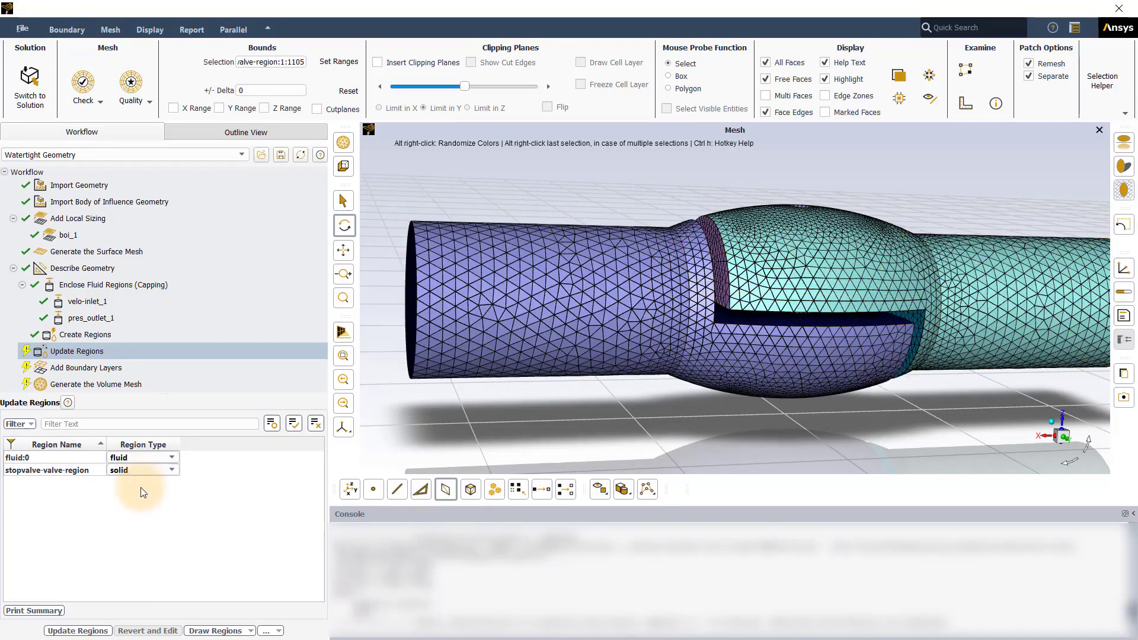
click(216, 631)
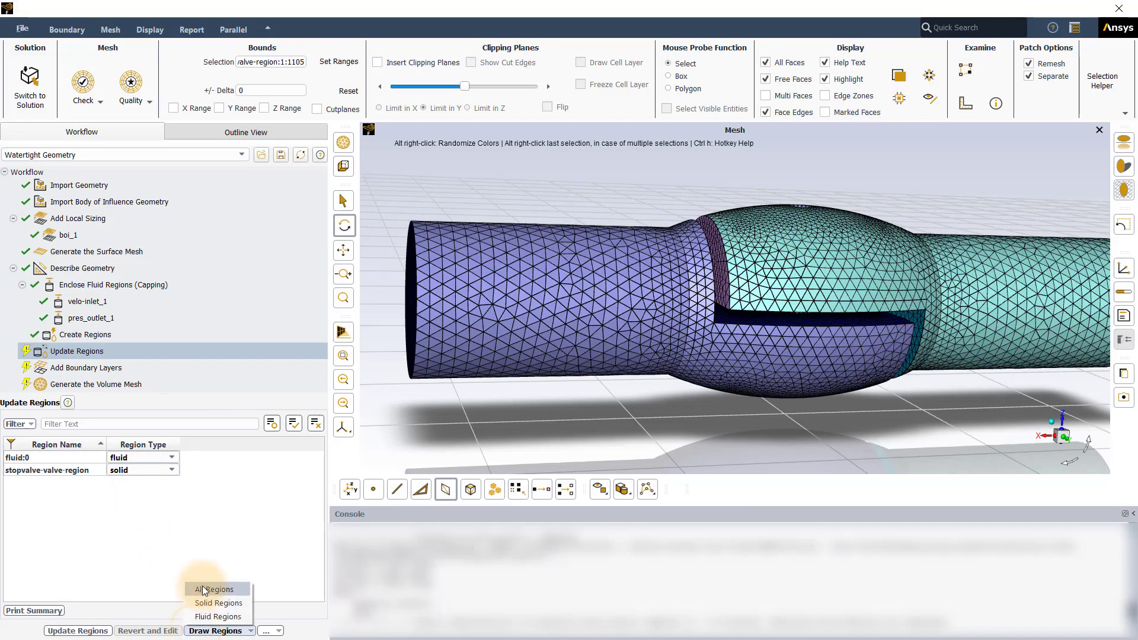
click(202, 587)
scroll(777, 337, down, 3)
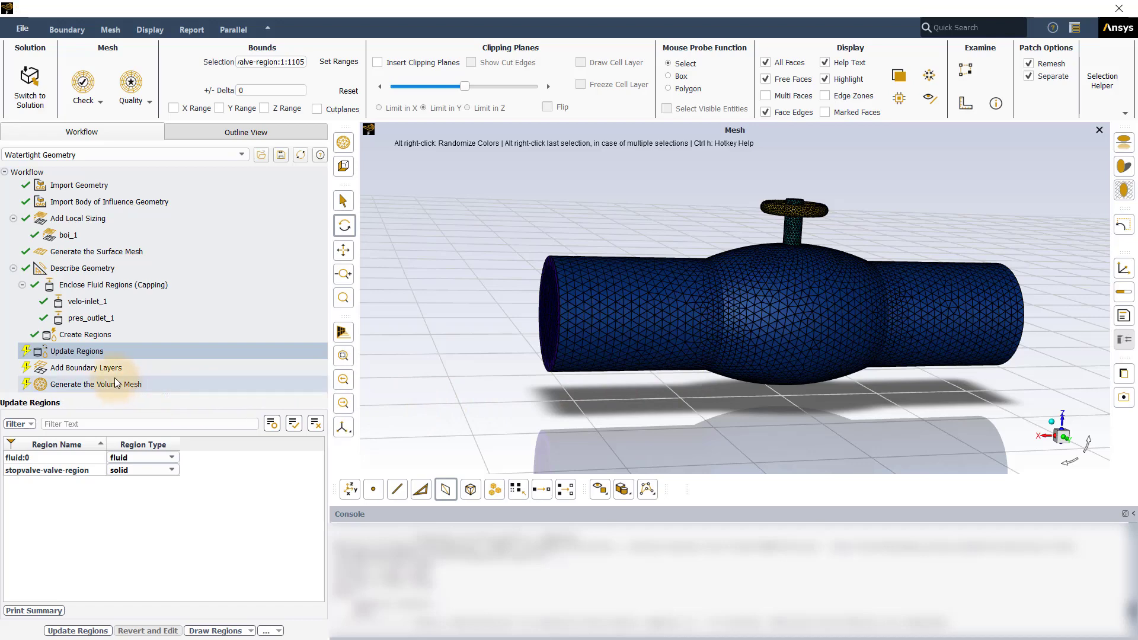
click(83, 630)
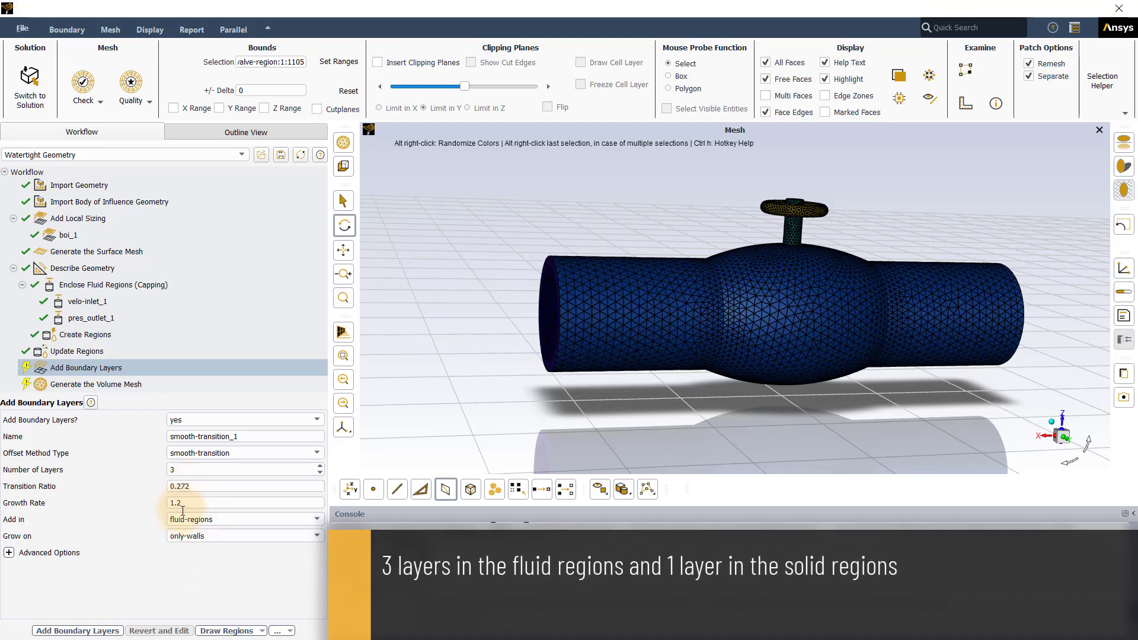
- Add smooth-transition boundary layers grown only on walls: 3 layers in the fluid regions and 1 layer in the solid regions
click(83, 631)
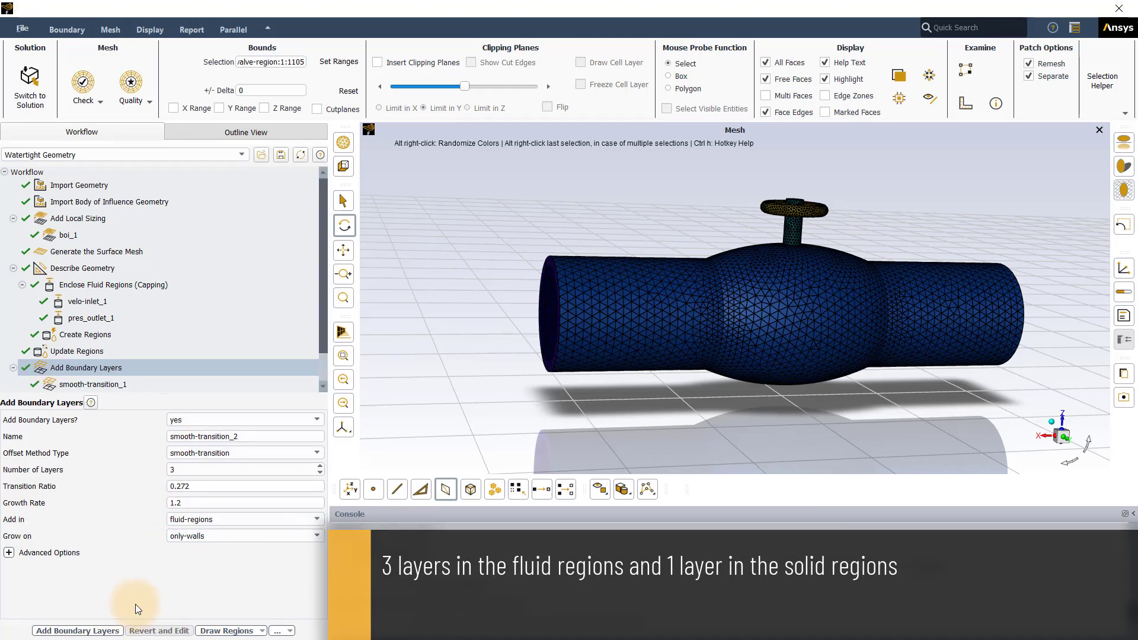
click(194, 520)
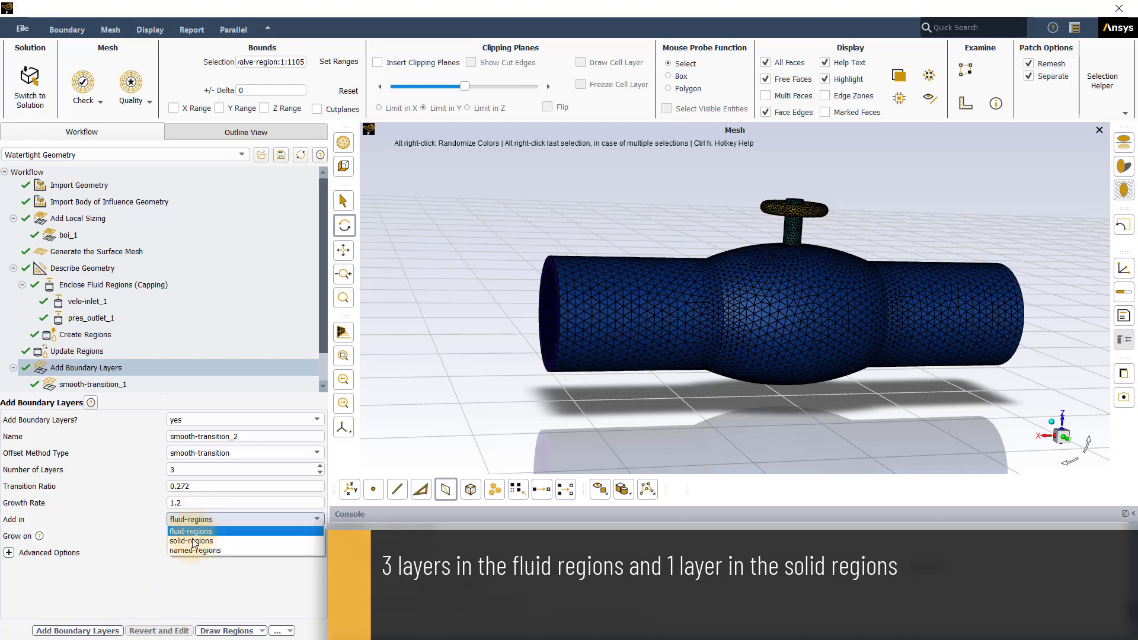
click(192, 540)
click(187, 469)
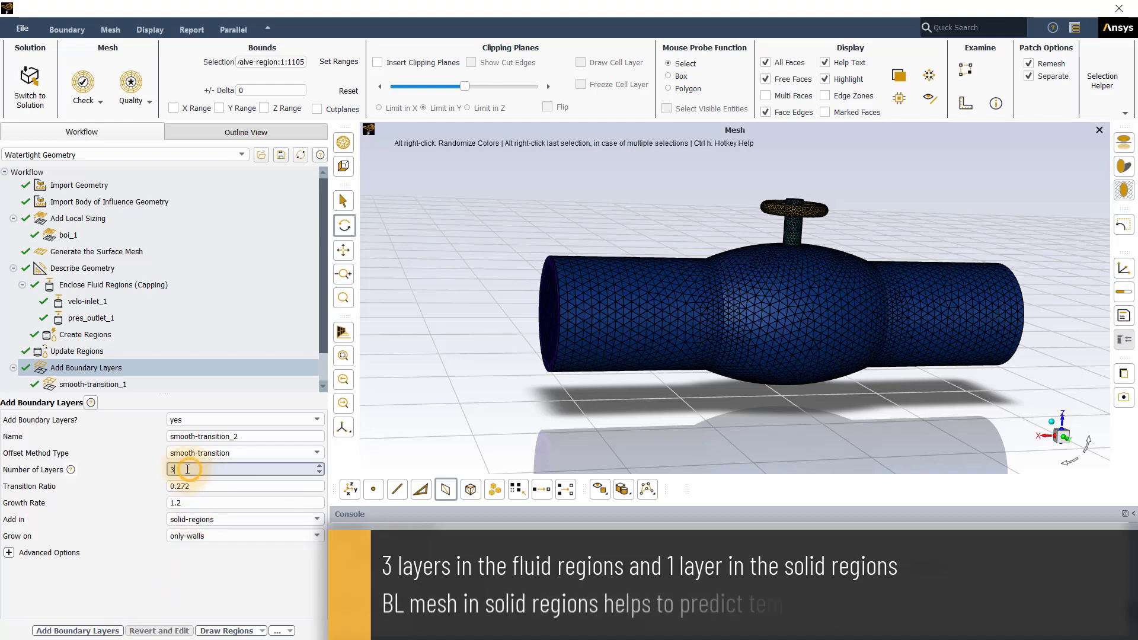
key(BackSpace)
text(1)
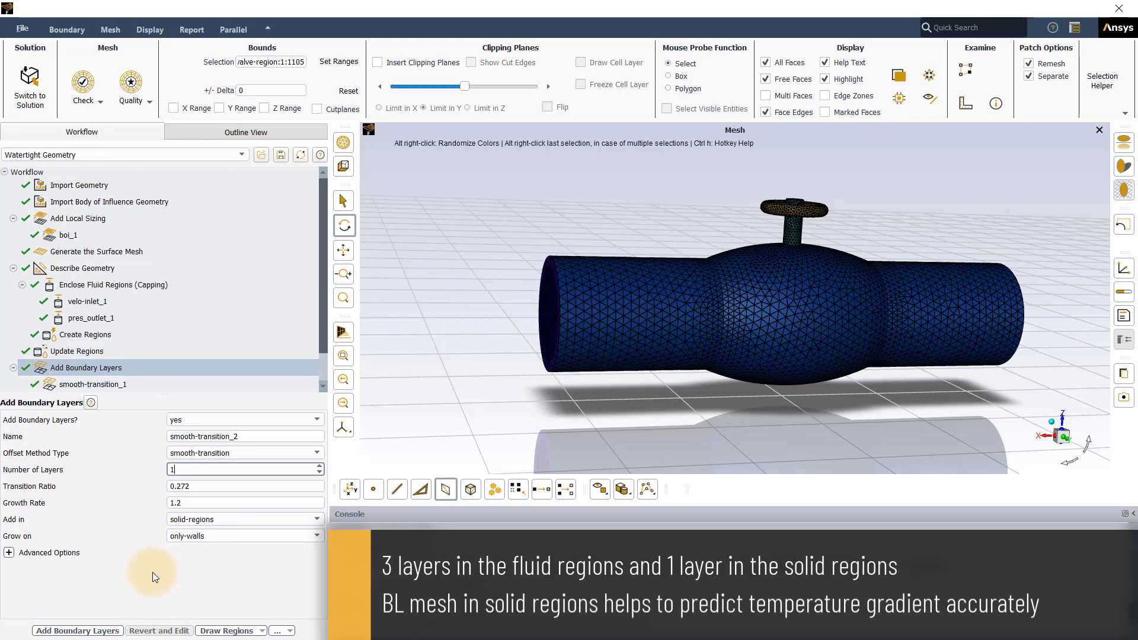
click(113, 630)
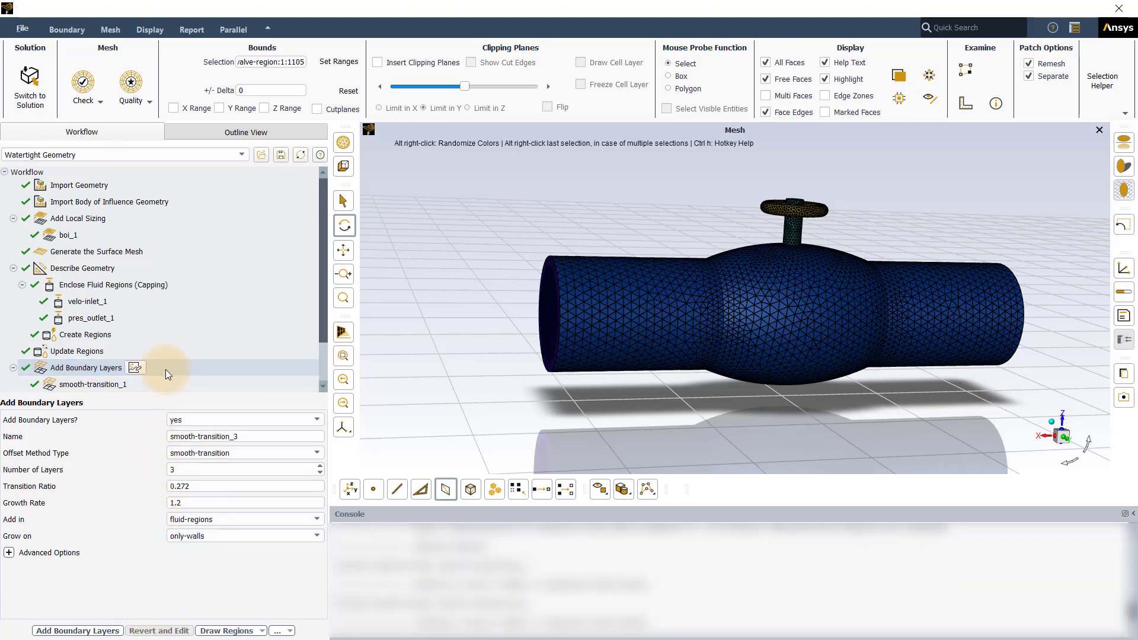
- Generate the volume mesh with polyhedra, including the solid regions, using global sizing and merging back the separated boundary zones
click(141, 374)
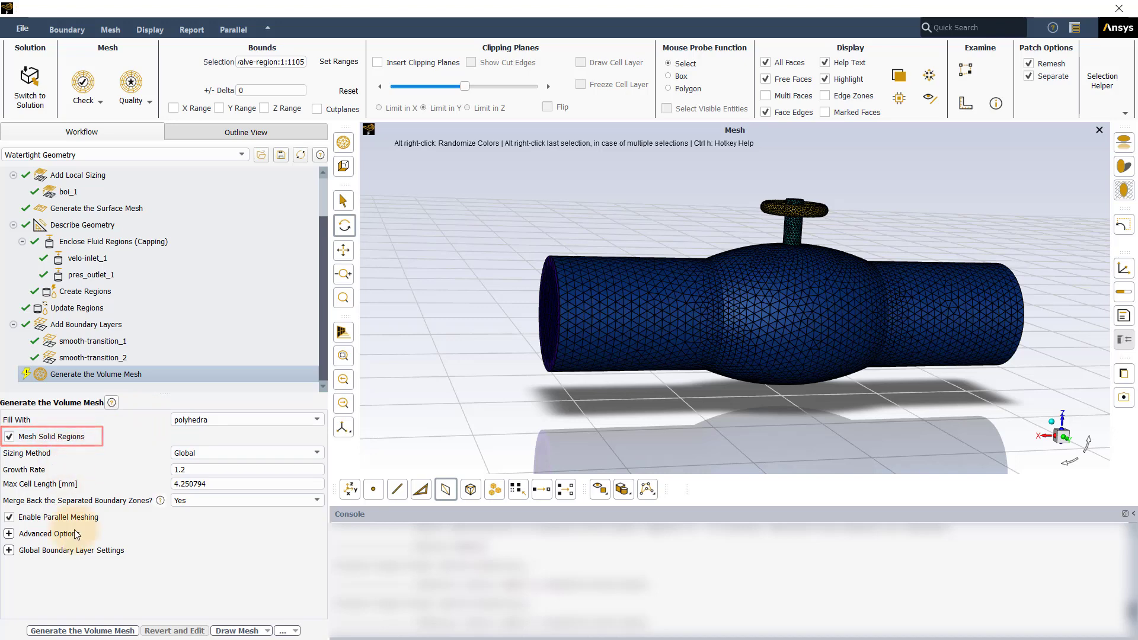
click(76, 631)
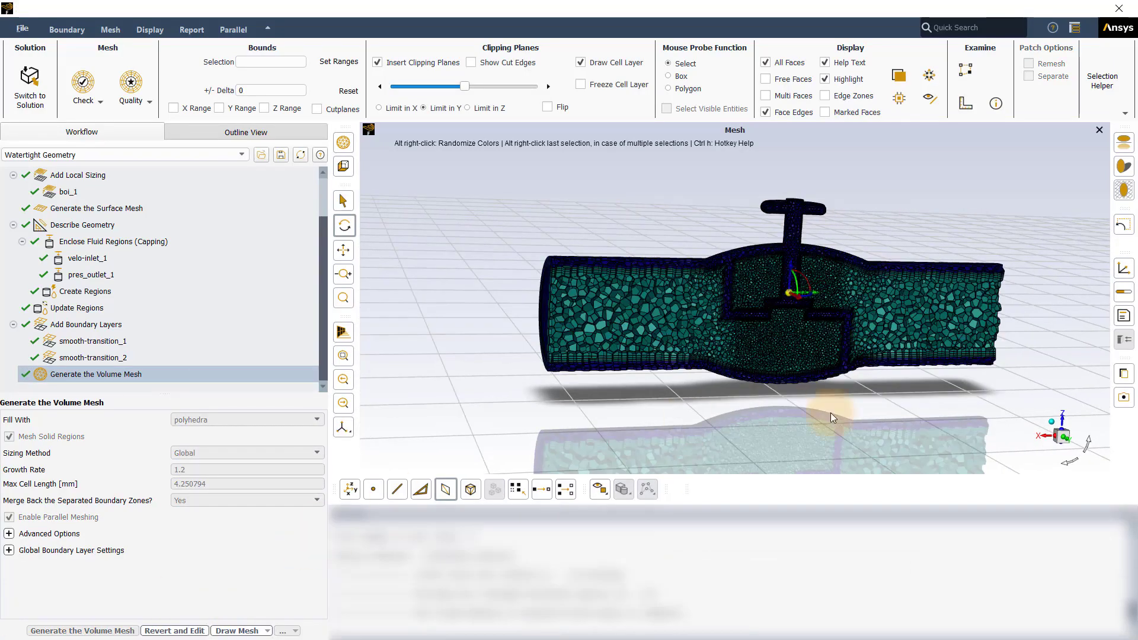
- Examine the clipped volume mesh from the side, checking the boundary layers in the fluid and solid around the valve's stem and disc
drag(831, 412, 919, 409)
click(1060, 421)
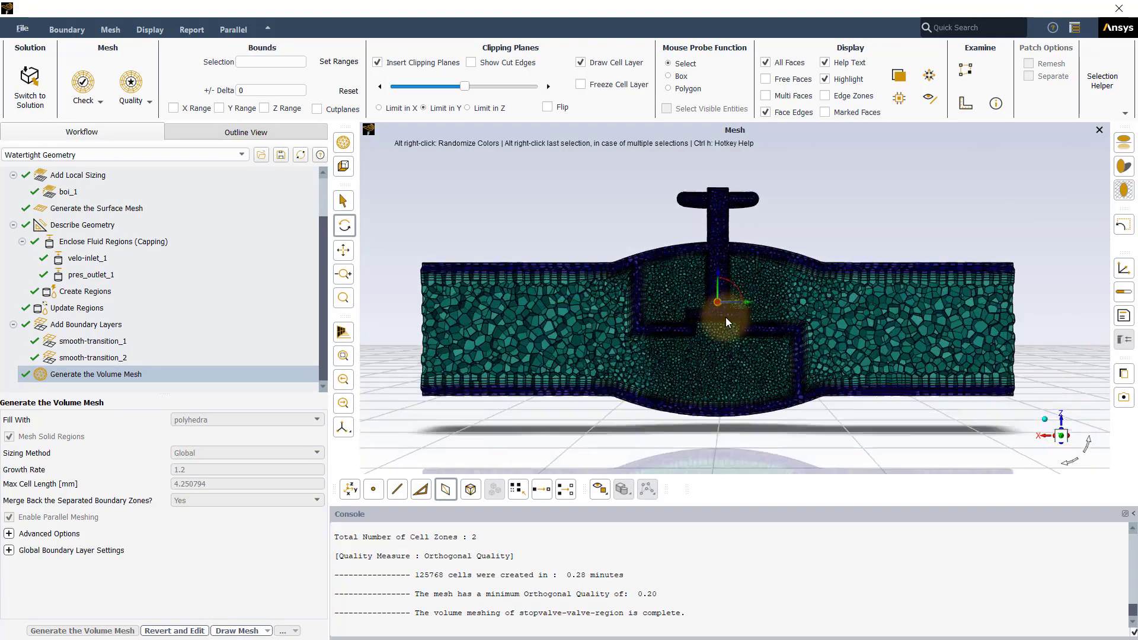
scroll(727, 311, up, 5)
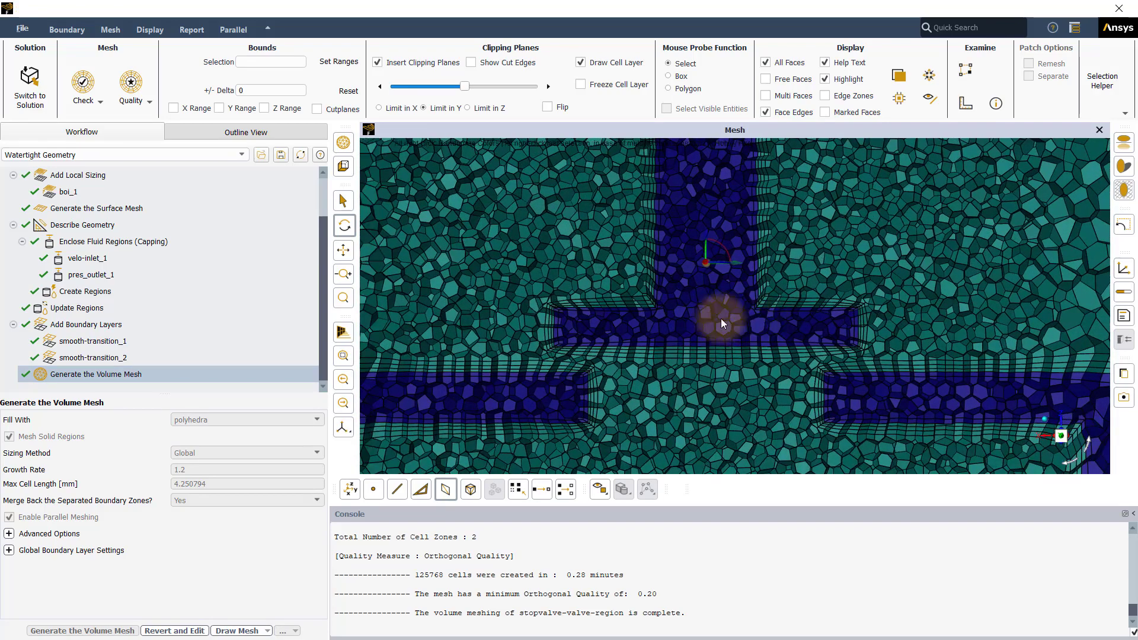
scroll(572, 307, up, 2)
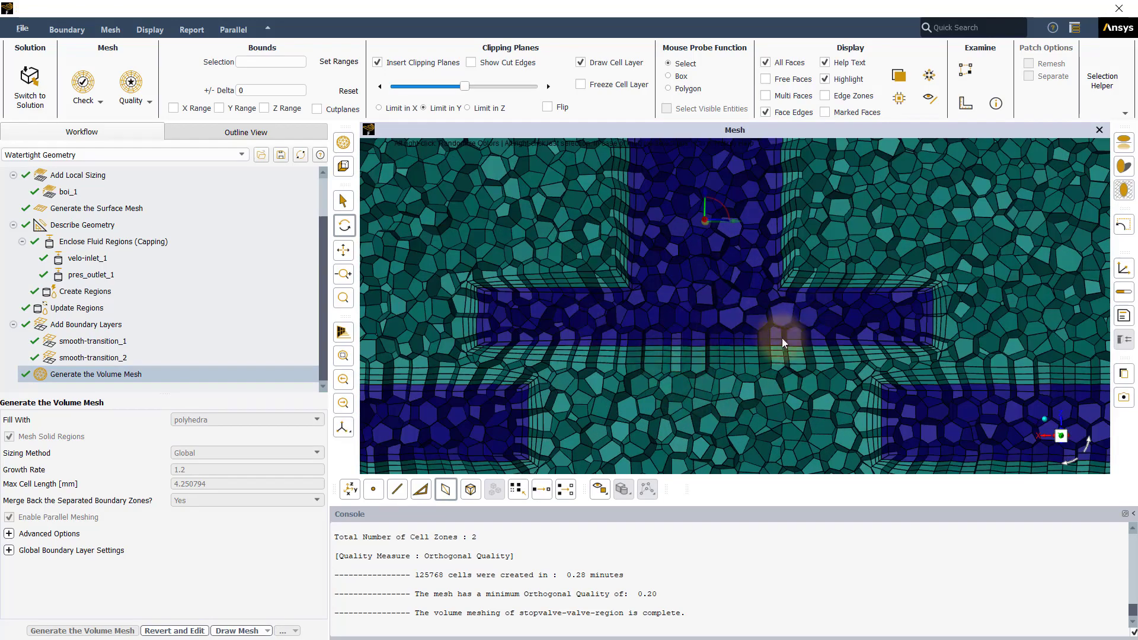
scroll(729, 592, up, 1)
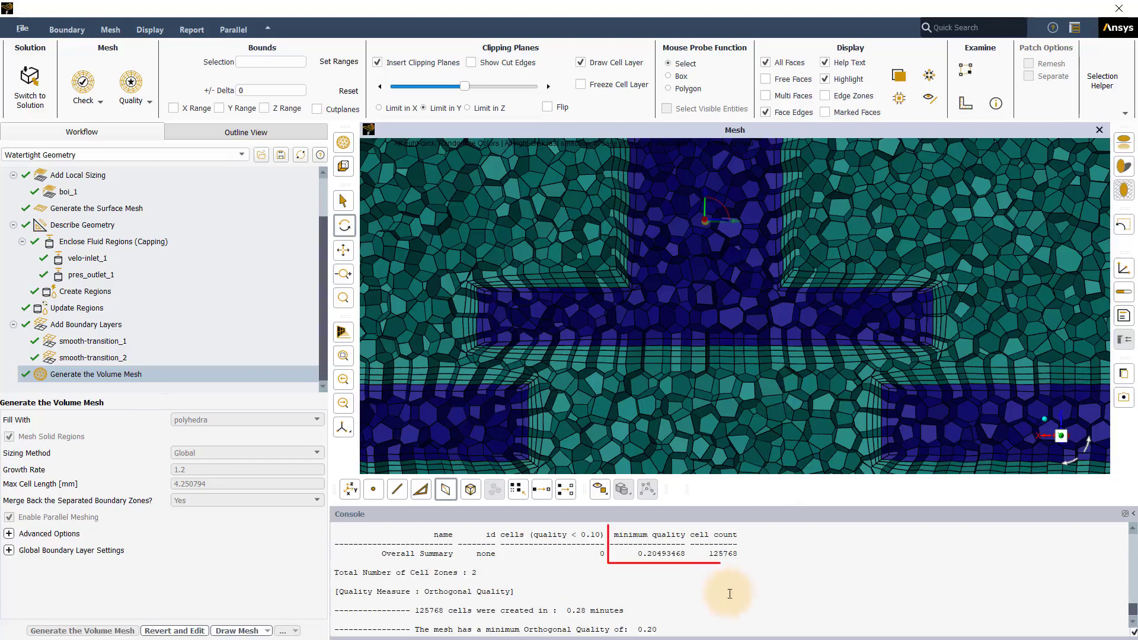